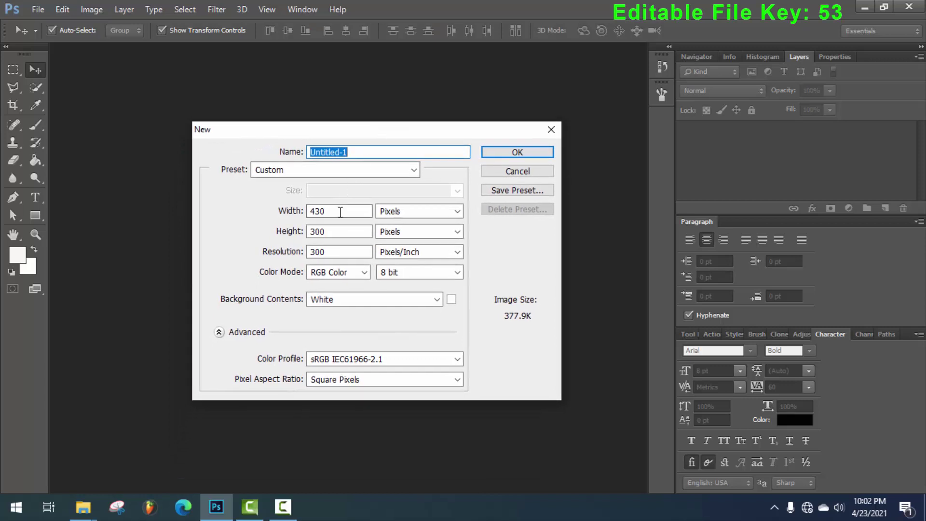
Create a 430 × 300 pixel RGB document at 300 pixels/inch with a white background and dock its window
key(Tab)
key(Tab)
key(Tab)
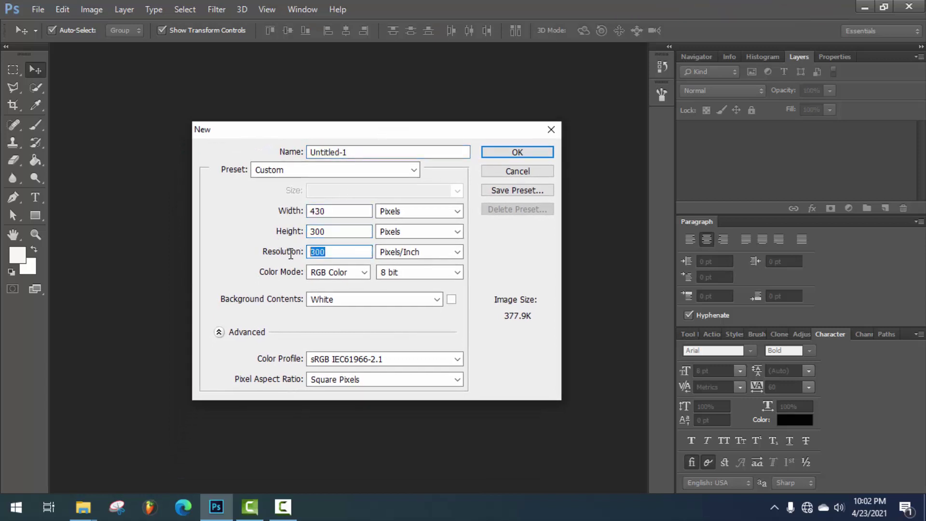
click(455, 211)
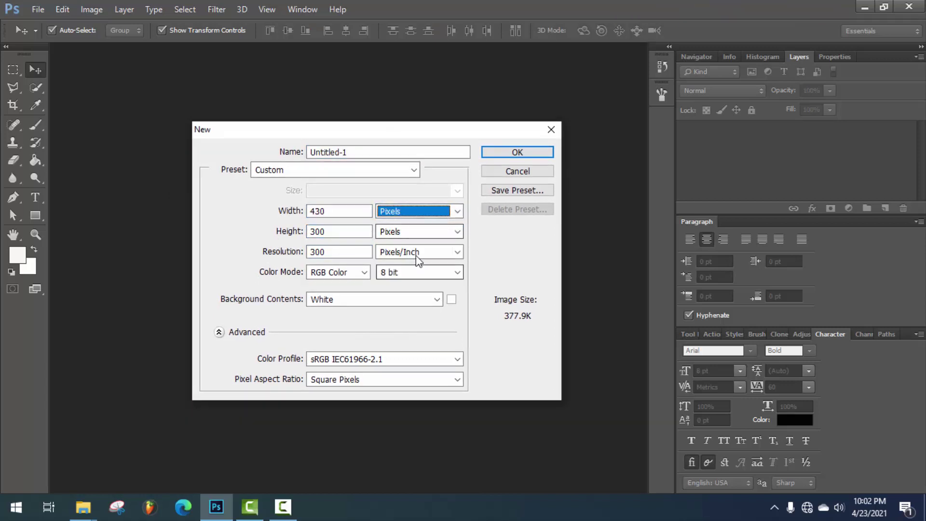
click(333, 273)
click(325, 275)
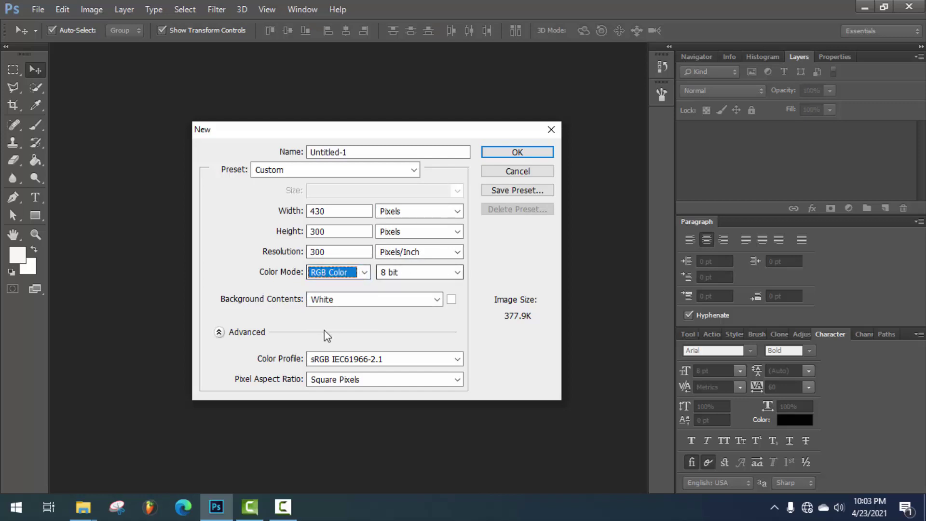
click(514, 154)
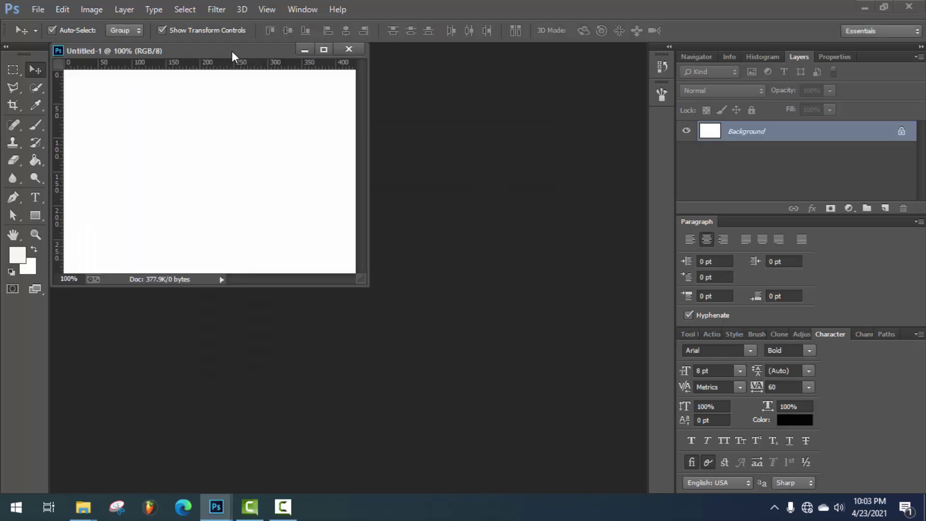
drag(232, 51, 388, 51)
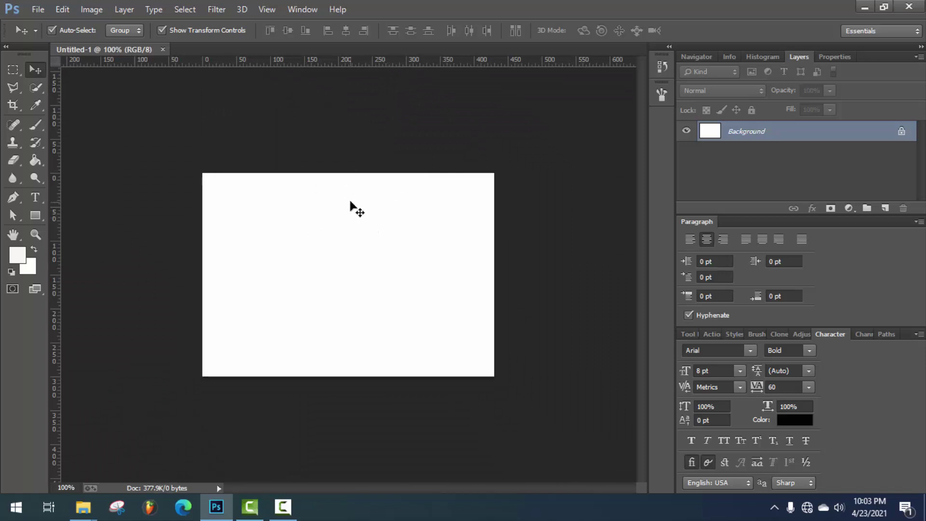
Set the foreground color to cream, hex fdf0d0
click(16, 262)
text(f)
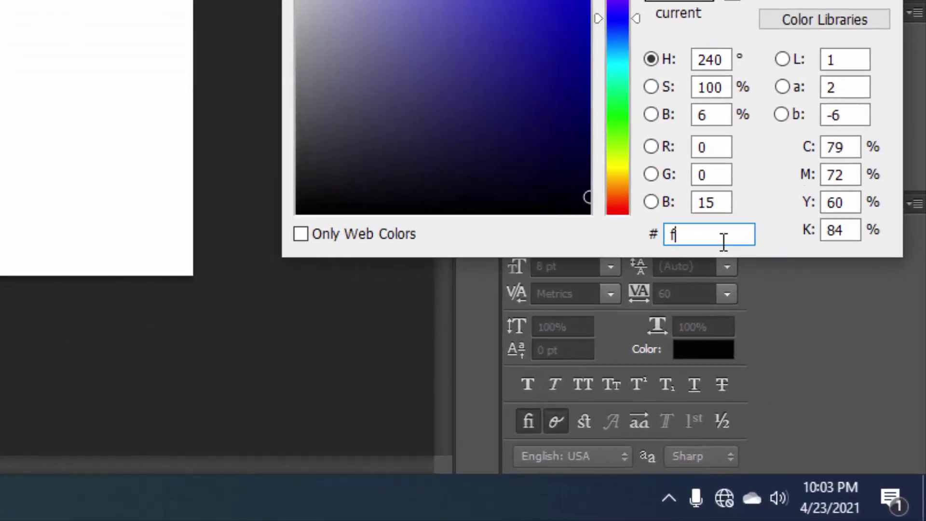
text(df)
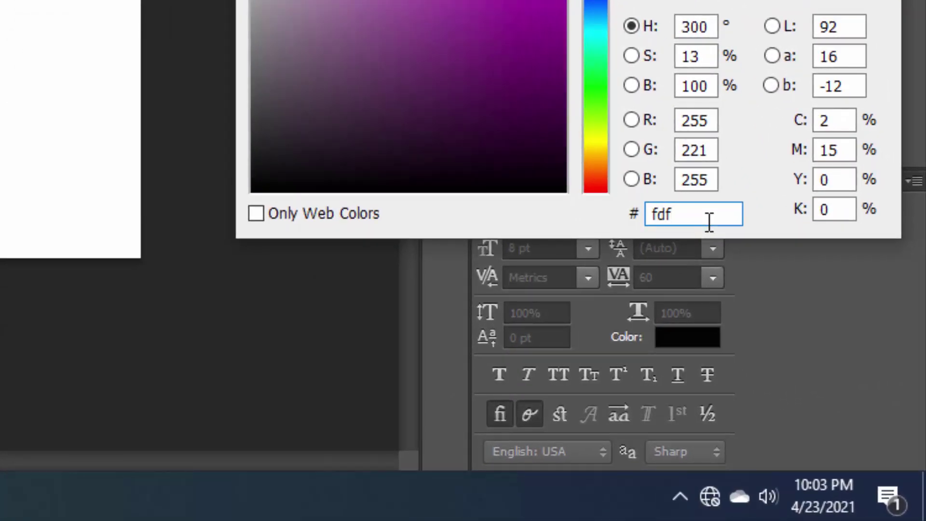
text(0d0)
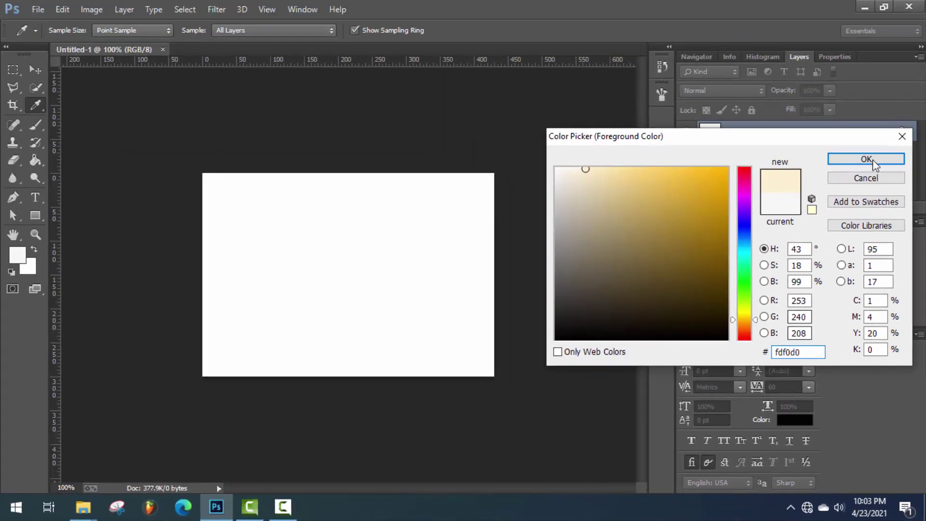
click(874, 157)
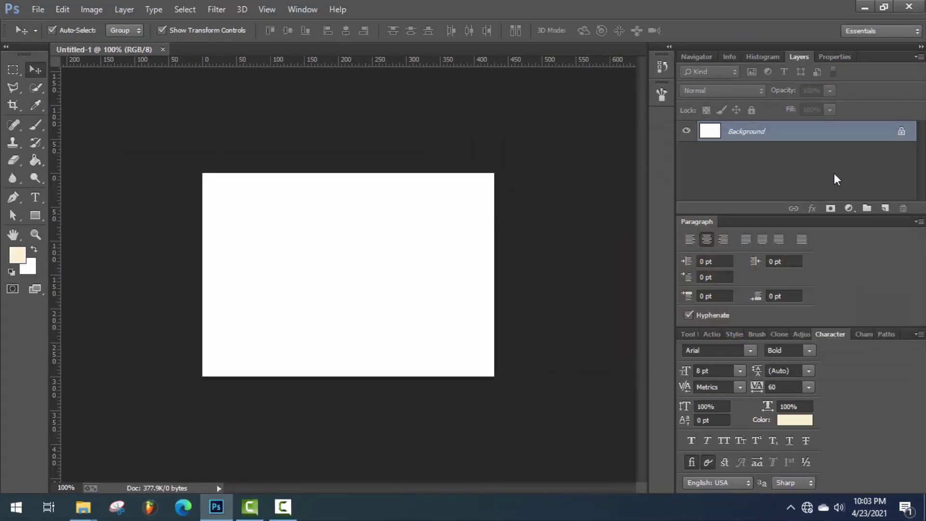
Fill the Background layer with the cream foreground color using the Paint Bucket tool
click(34, 161)
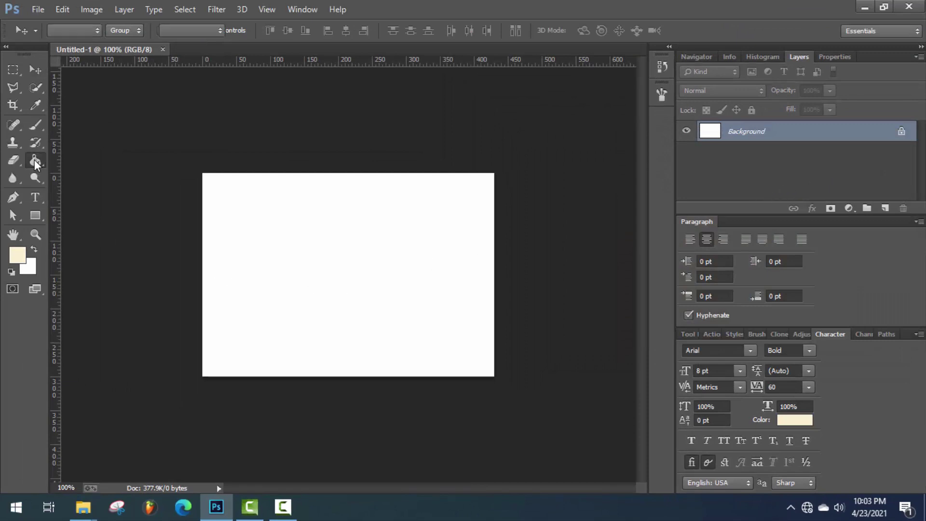
right_click(32, 163)
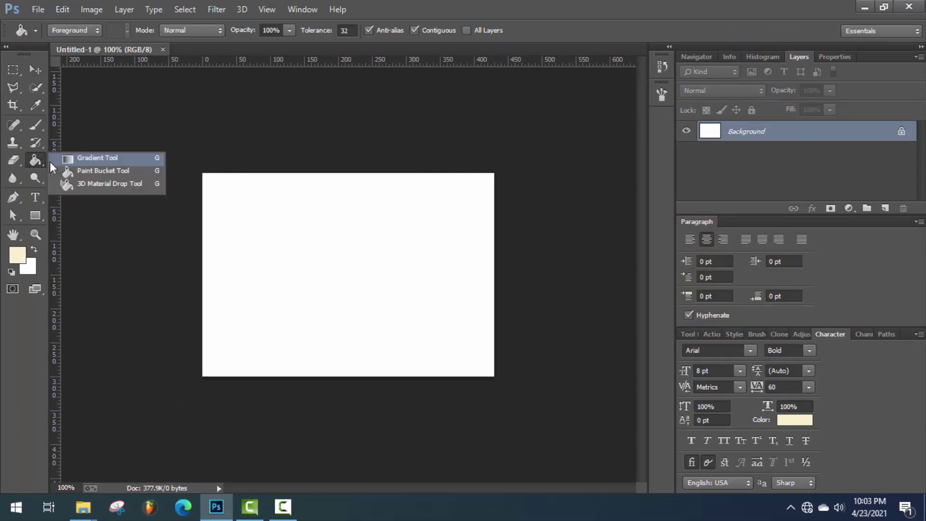
click(88, 170)
click(276, 259)
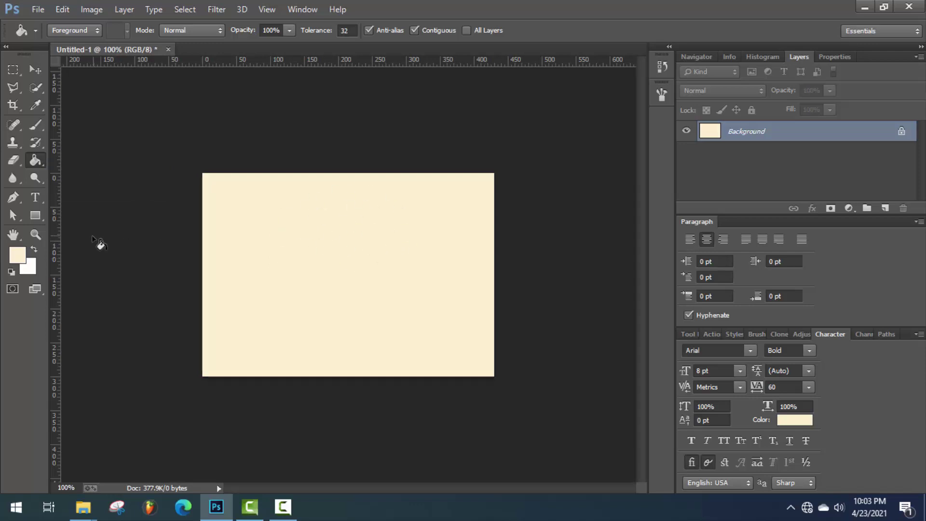
Set the Rectangle tool's shape fill to coral red, hex ff5e4a
click(36, 215)
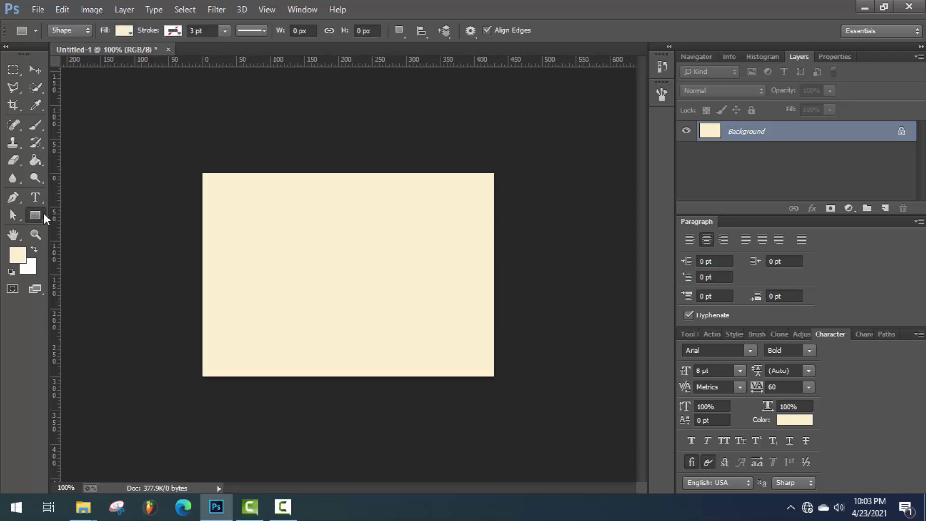
click(121, 30)
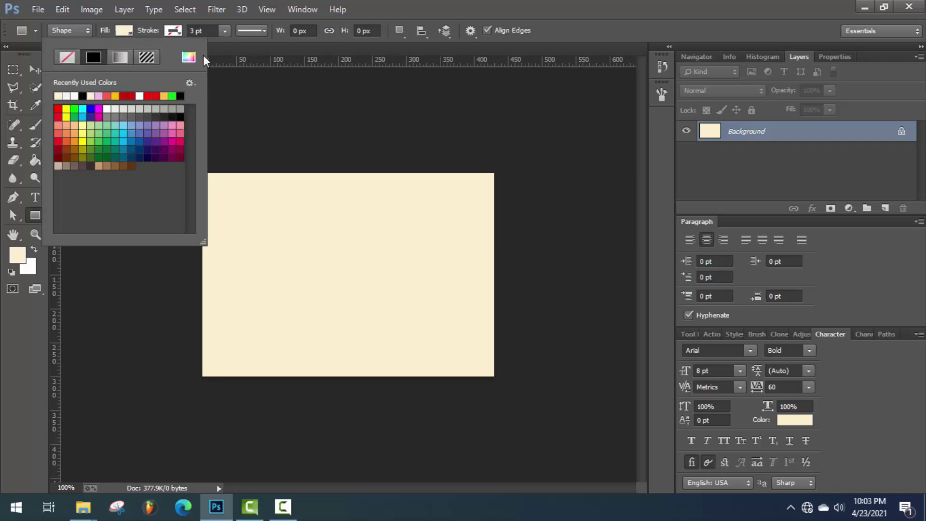
click(188, 59)
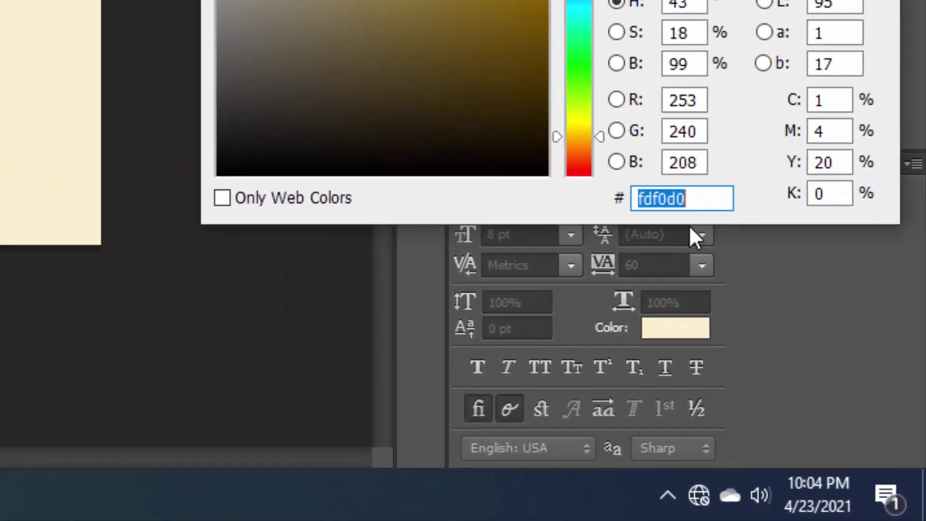
text(ff)
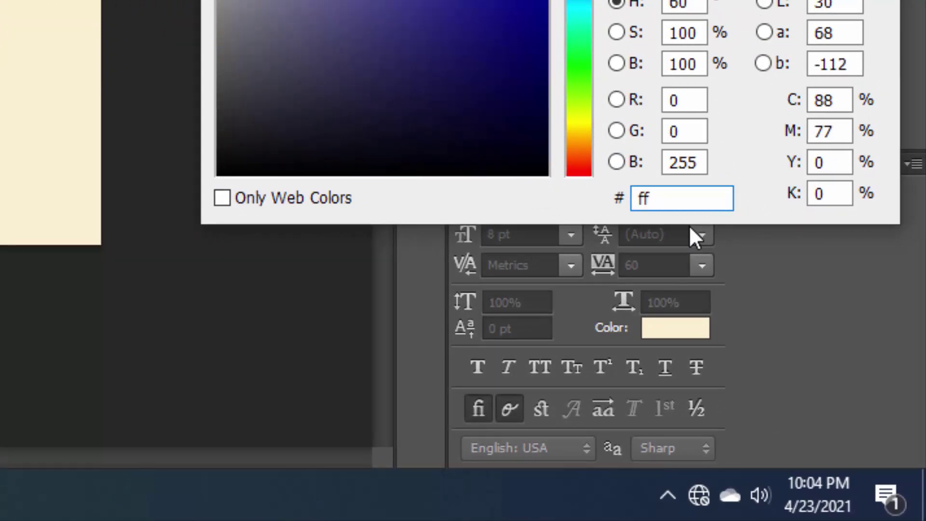
text(5e4a)
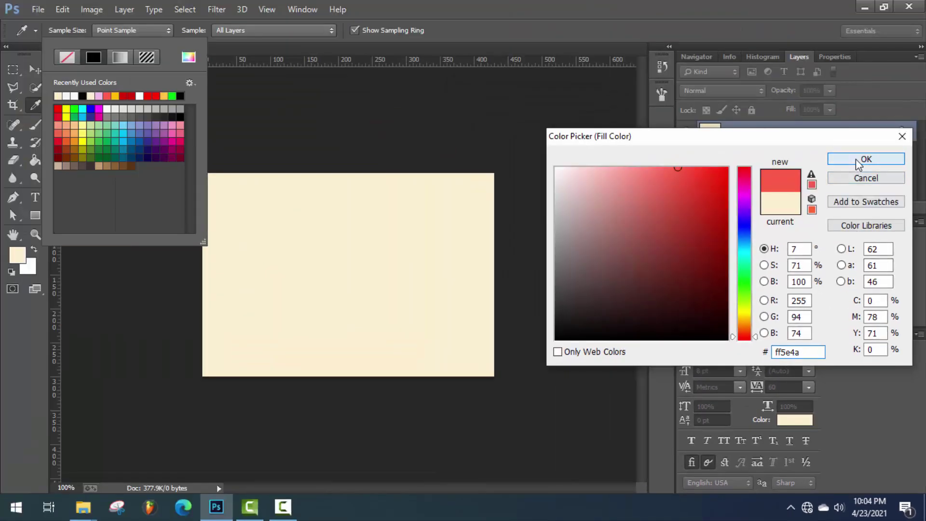
click(859, 163)
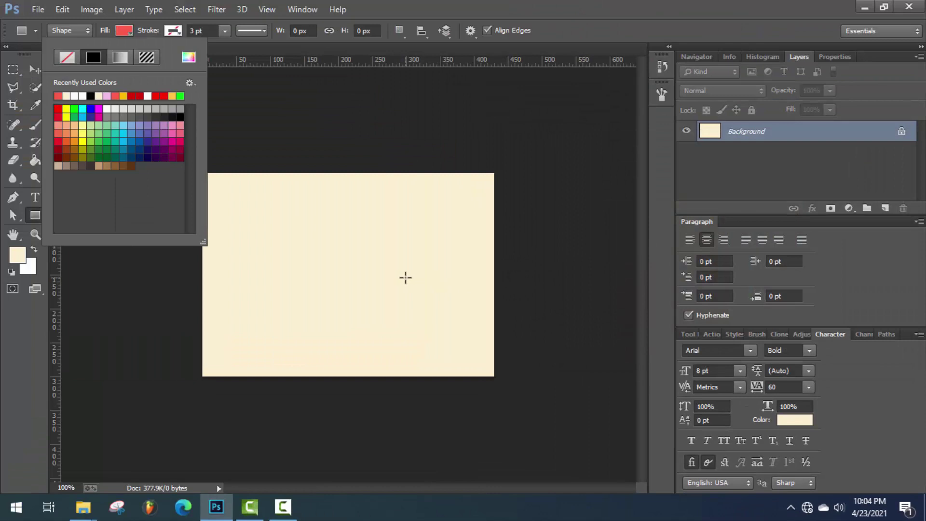
click(121, 31)
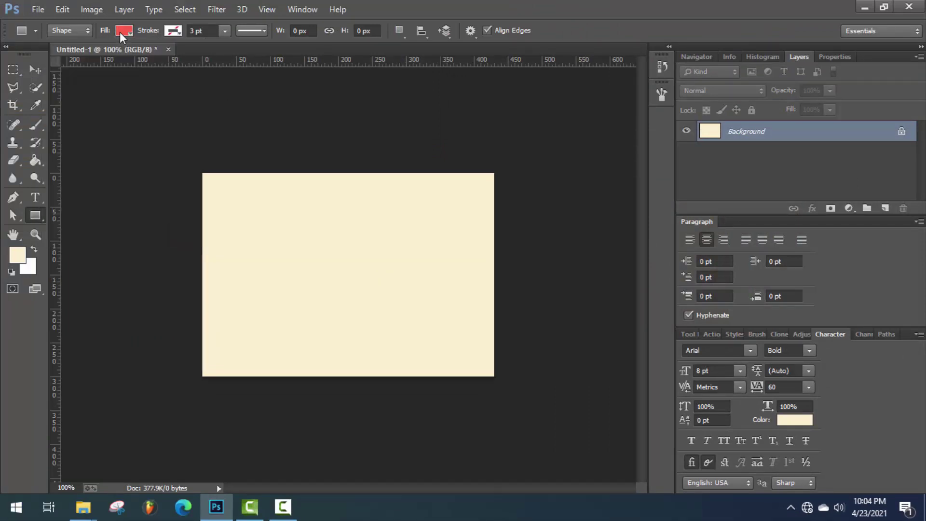
Draw a rectangle about 357 × 360 px covering the canvas except a strip at its right edge, and widen it to about 359 px
drag(183, 158, 427, 401)
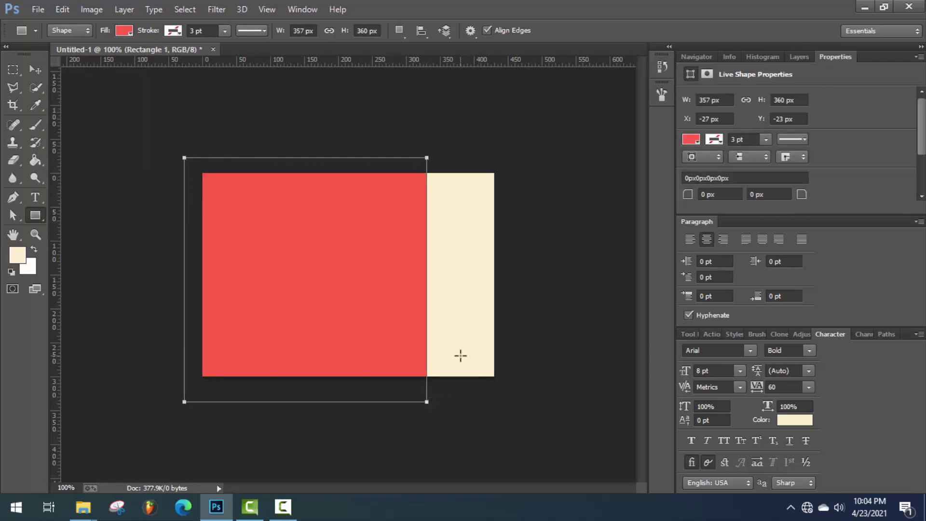
click(39, 71)
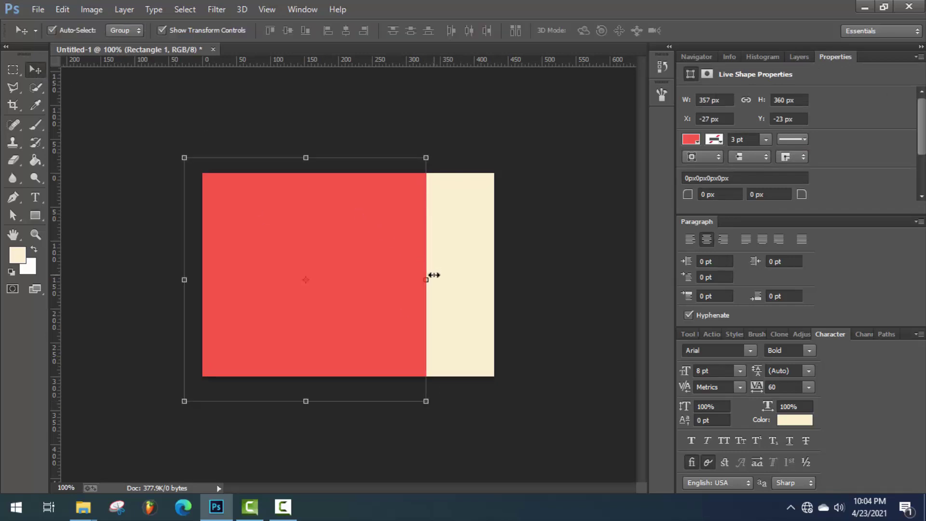
drag(423, 280, 427, 279)
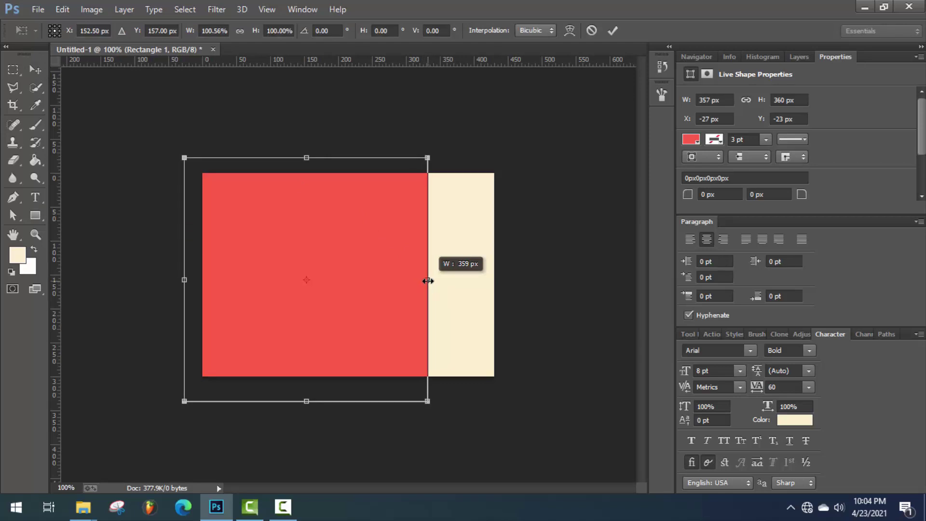
click(613, 30)
click(507, 131)
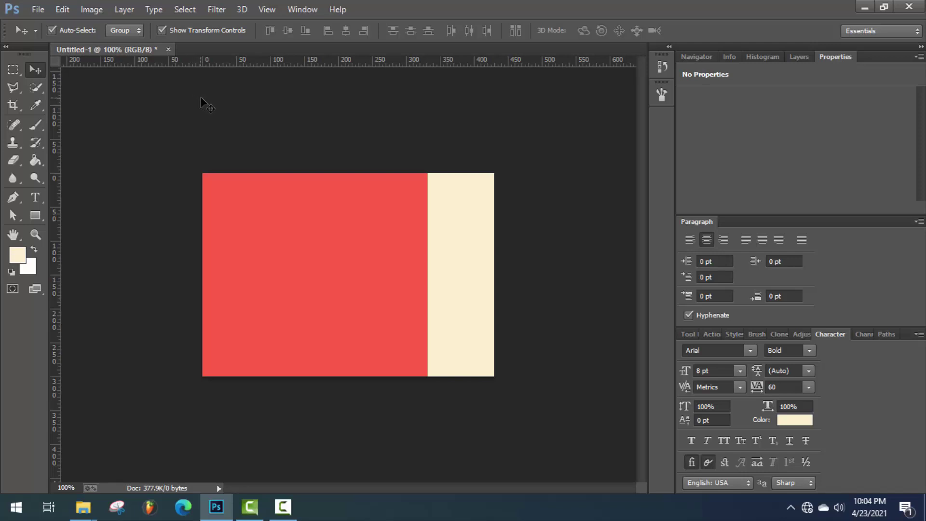
Add the text "Spring" in black near the red rectangle's upper-left corner
click(32, 196)
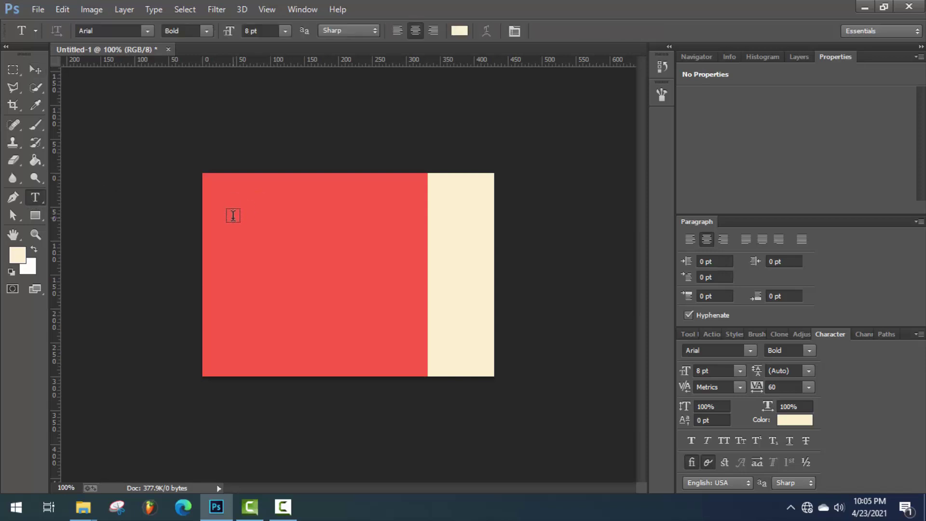
click(233, 216)
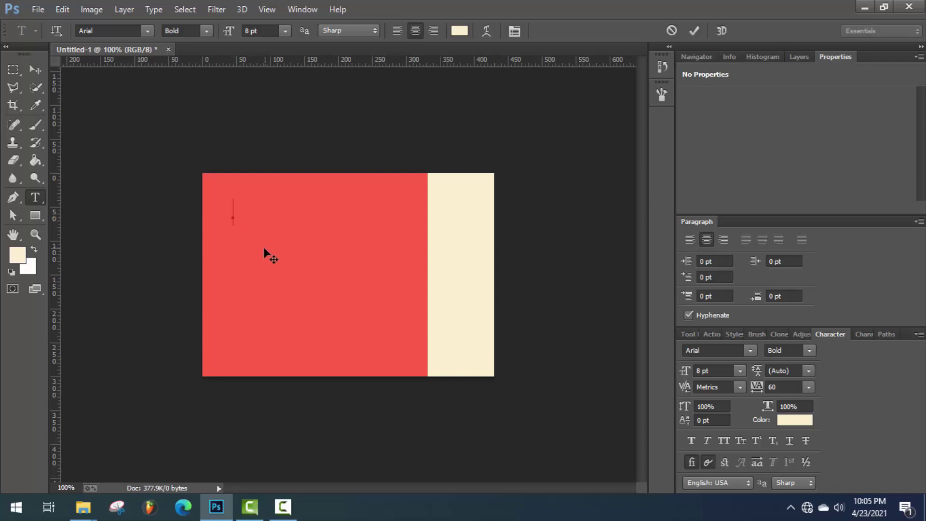
click(18, 255)
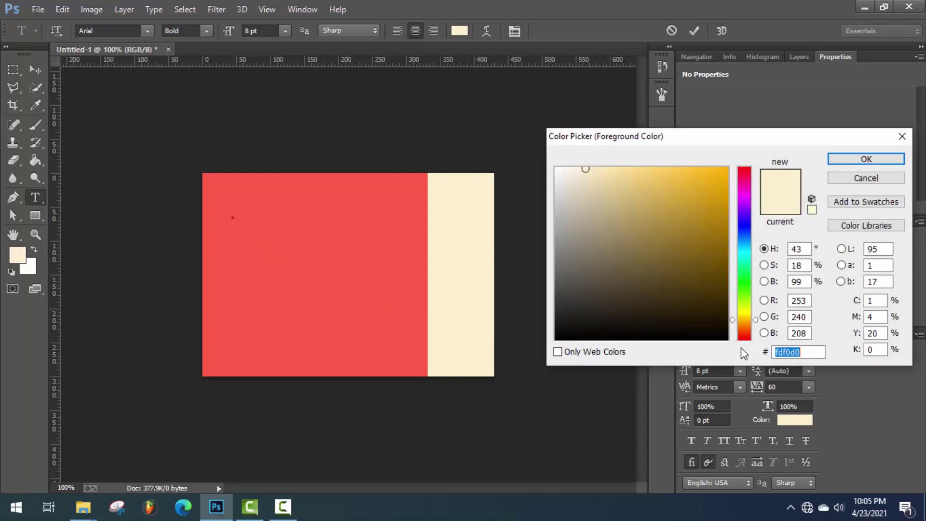
click(554, 334)
click(866, 159)
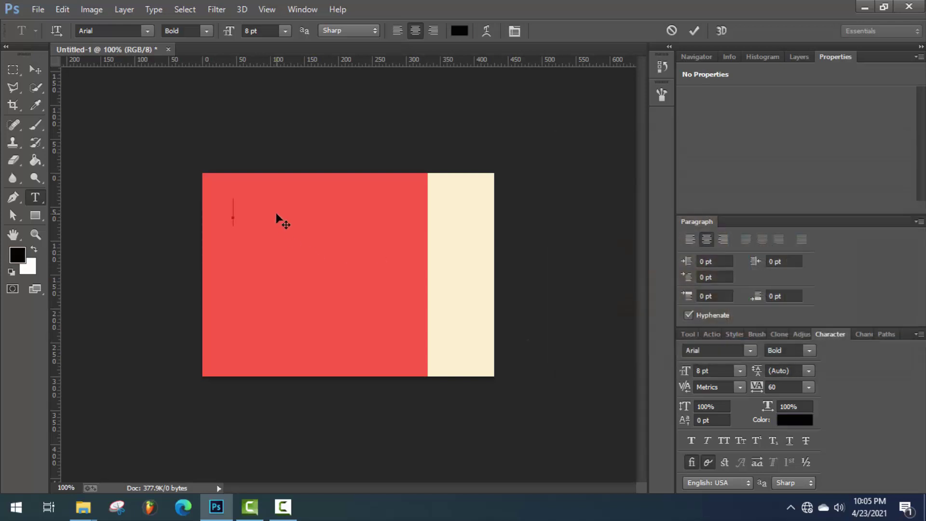
text(Sp)
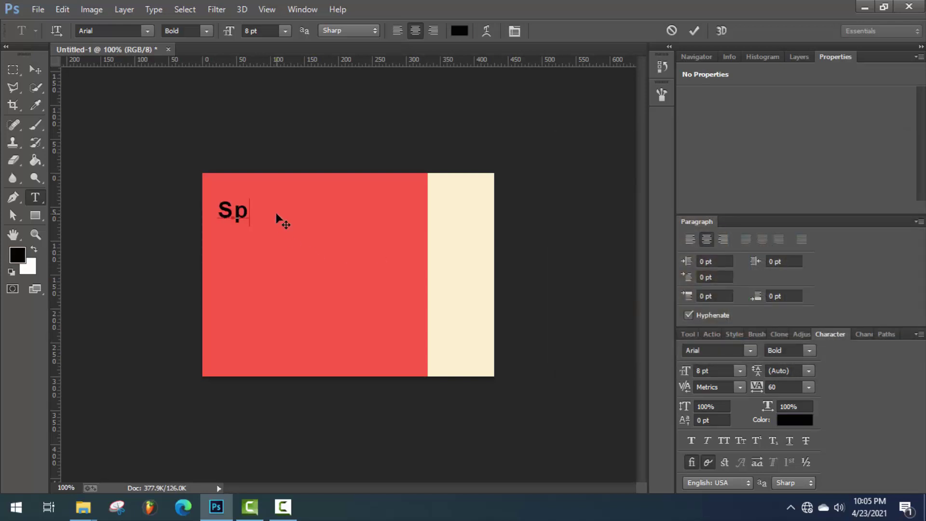
text(ring)
drag(270, 230, 288, 239)
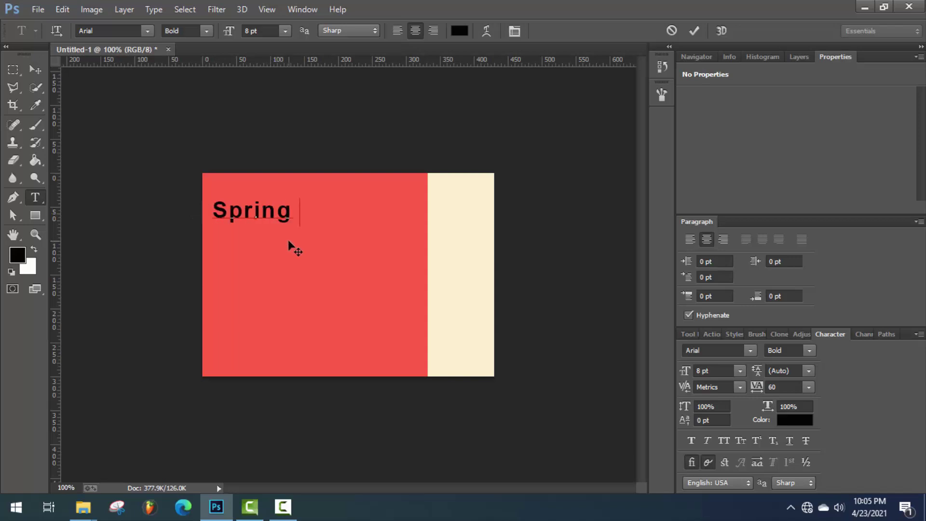
Change the font of the "Spring" text to Vladimir Script and commit the text
key(ctrl+a)
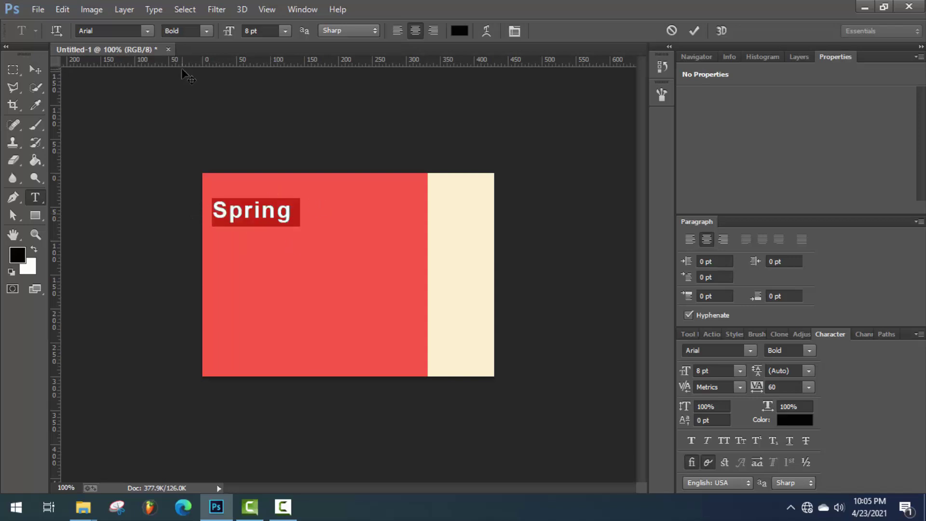
click(146, 30)
scroll(195, 352, down, 20)
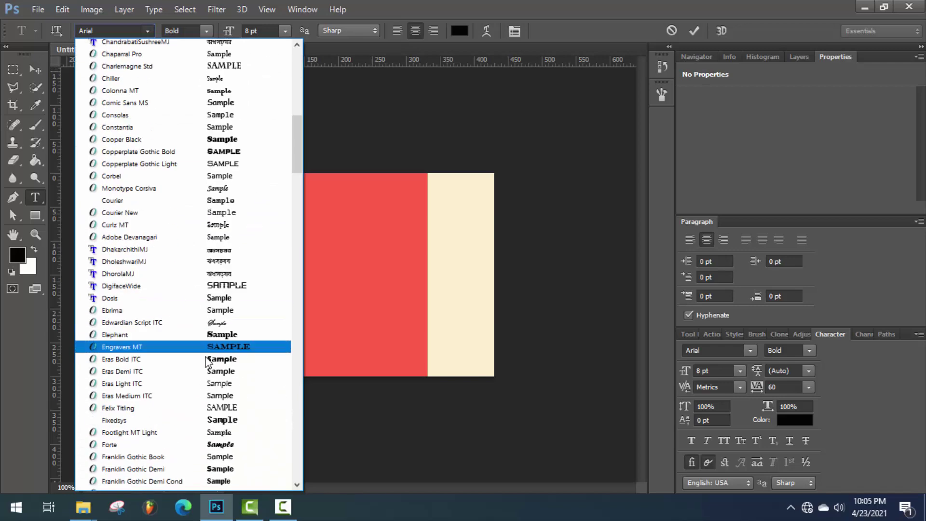
scroll(207, 372, down, 20)
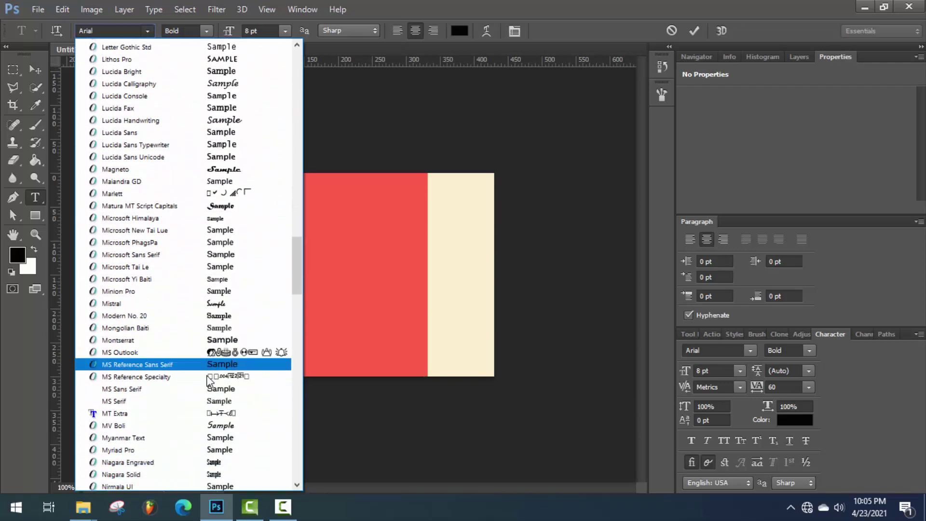
scroll(205, 384, down, 20)
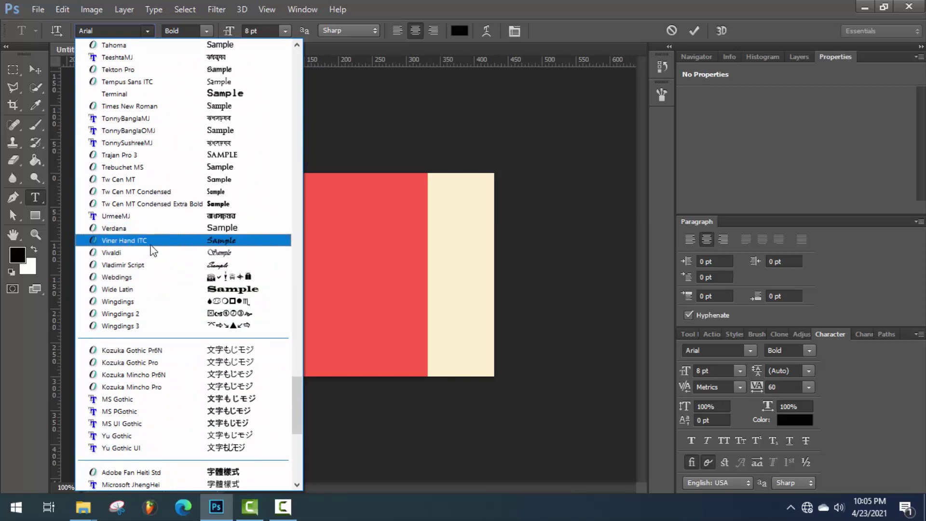
click(140, 266)
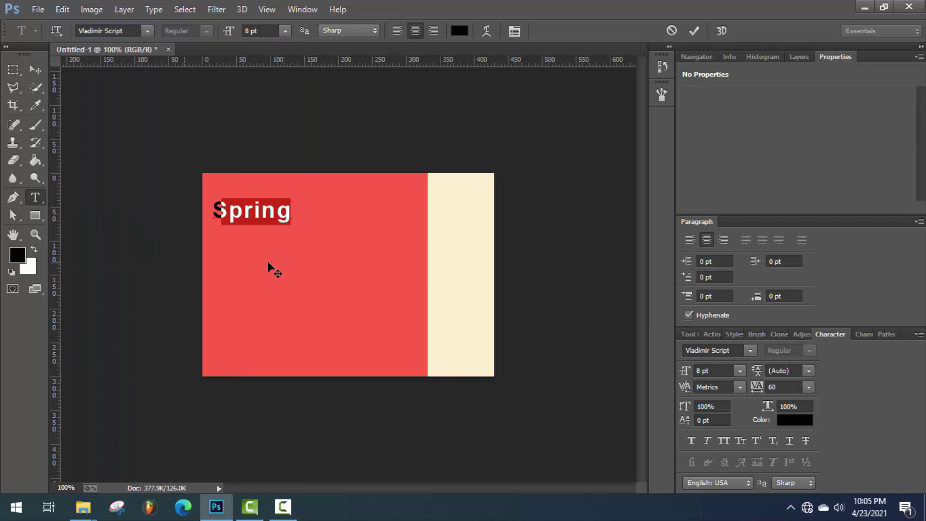
click(39, 70)
click(35, 196)
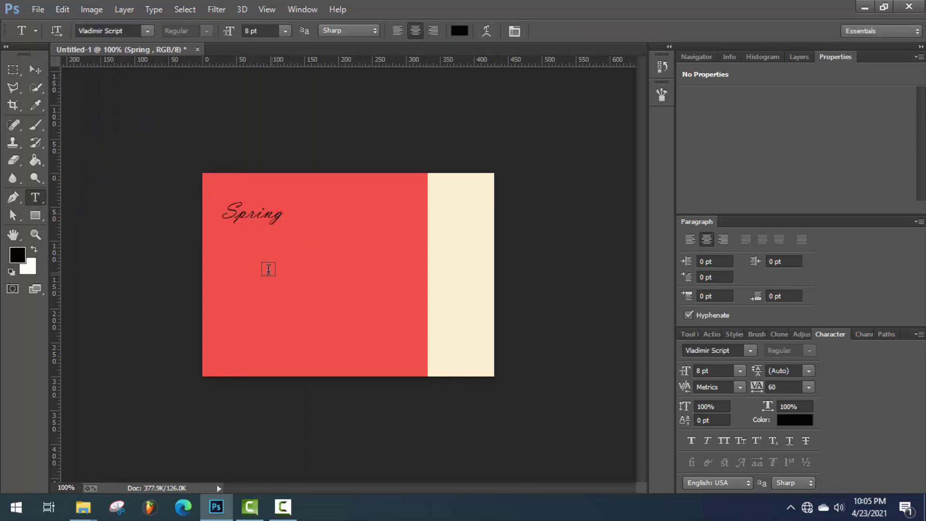
Add the text "SALE" in black 8 pt Arial Bold just below the "Spring" text
click(228, 256)
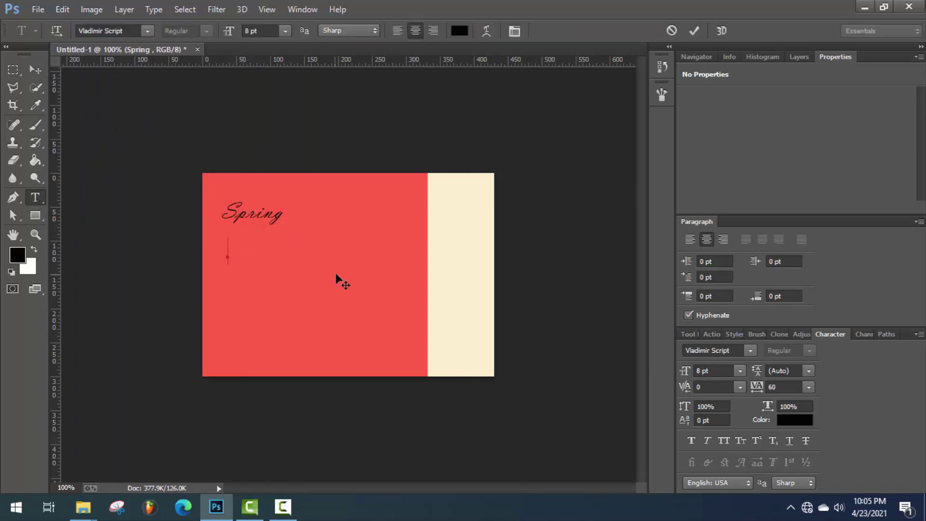
click(147, 30)
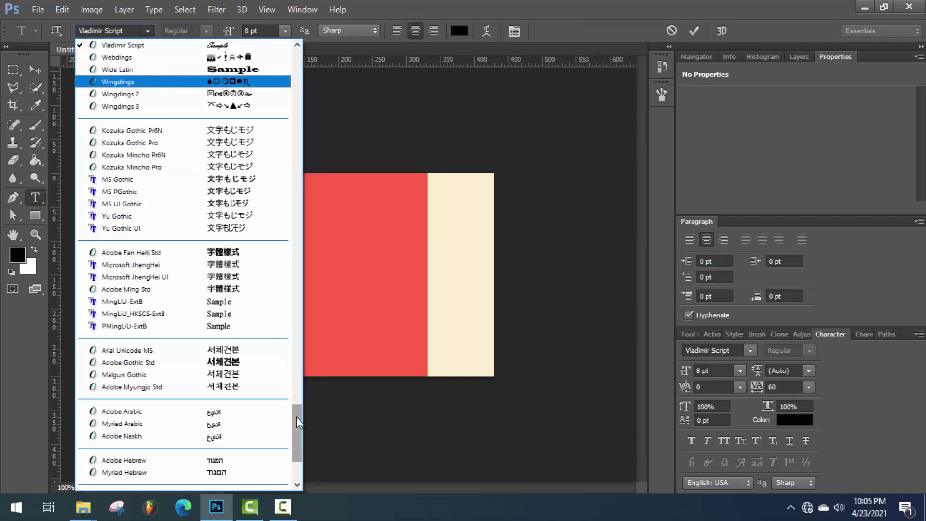
drag(296, 415, 312, 49)
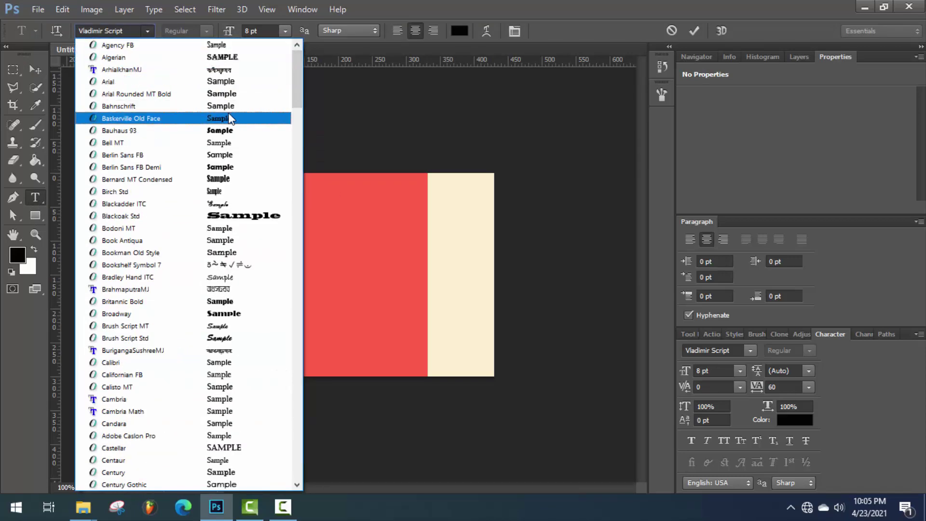
click(223, 81)
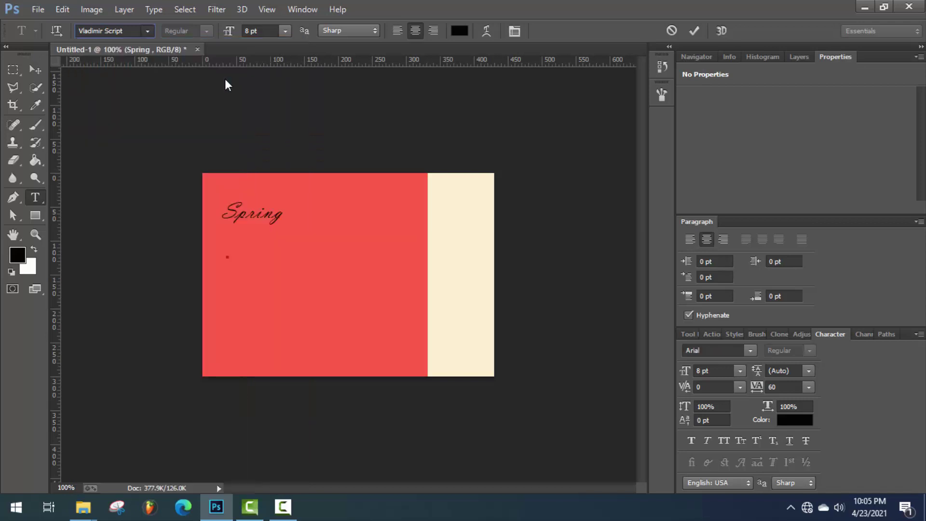
click(206, 31)
click(184, 80)
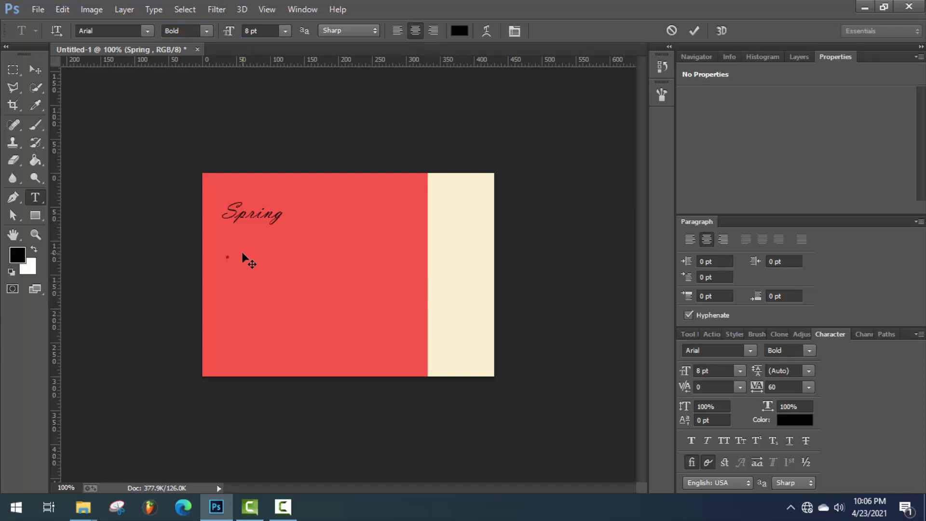
text(SALE)
drag(252, 263, 284, 275)
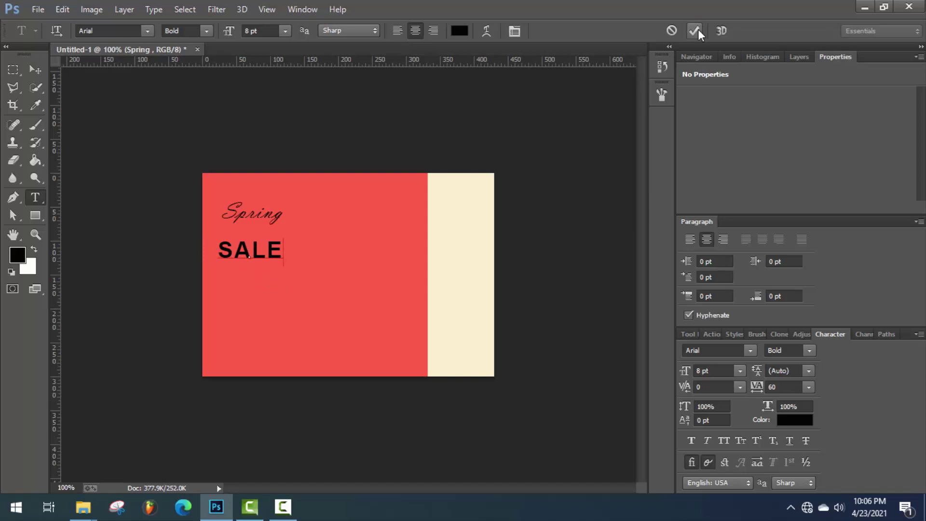
click(695, 31)
Add the text "UP TO 50%" in black Arial Bold below "SALE", roughly in line with its left edge
text(UP)
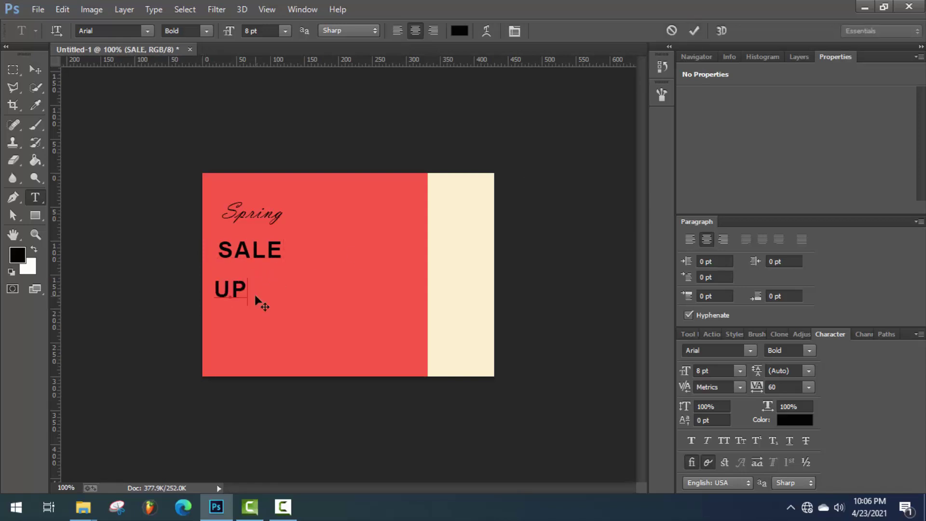
text( TO 50%)
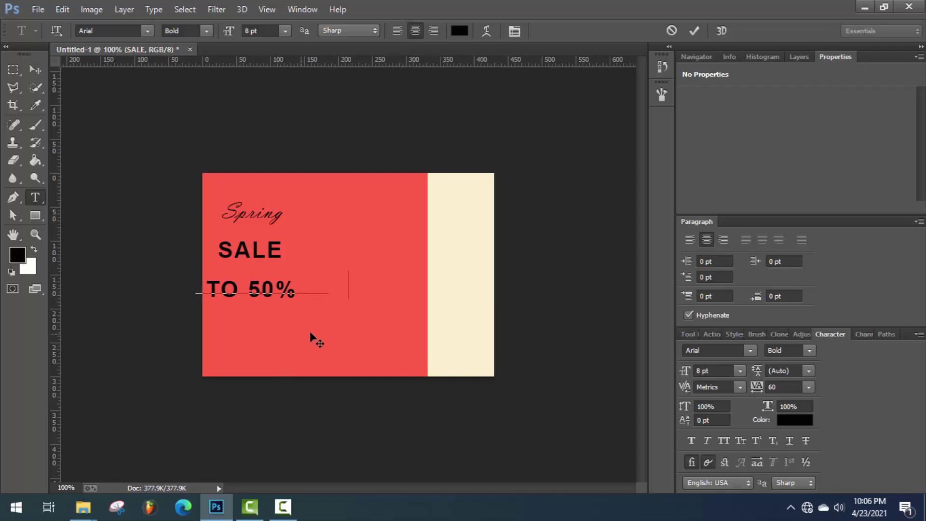
drag(310, 331, 305, 336)
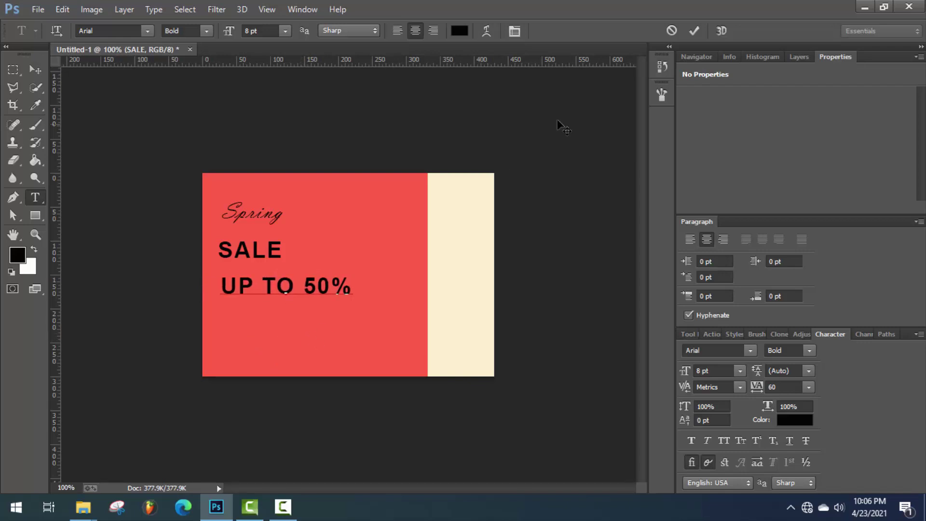
click(694, 31)
Add the text "OFF SELECTED ITEMS" in black Arial Bold on a line below "UP TO 50%", roughly left-aligned with it
click(232, 322)
text(OFF SELE)
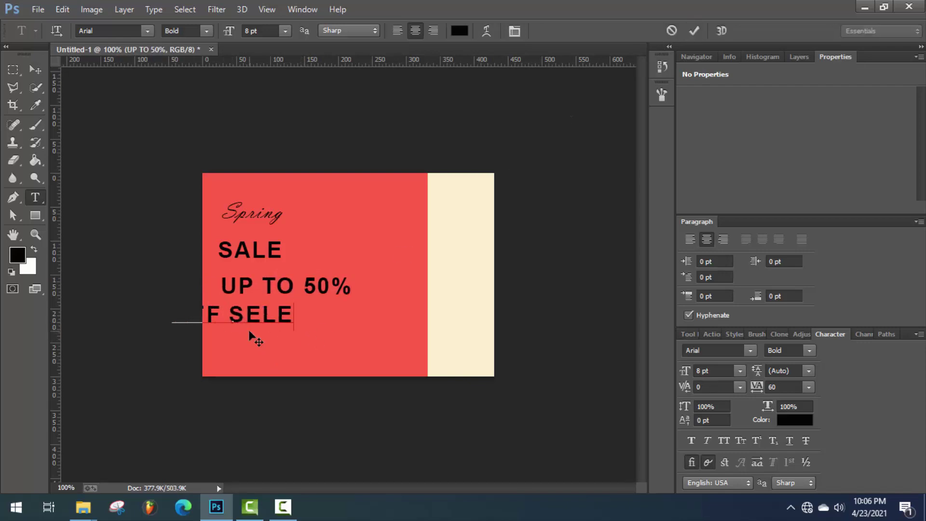
text(CTED)
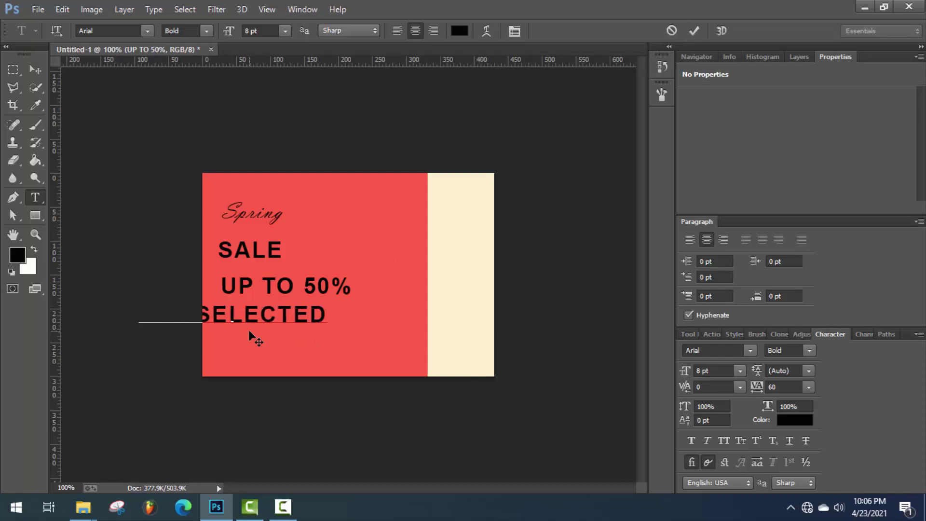
drag(258, 335, 335, 340)
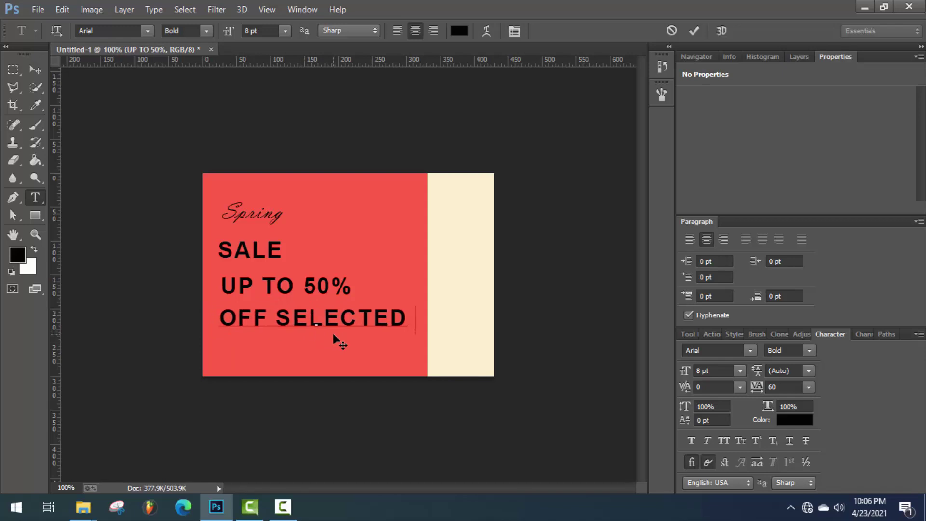
key(BackSpace)
key(BackSpace)
text(D I)
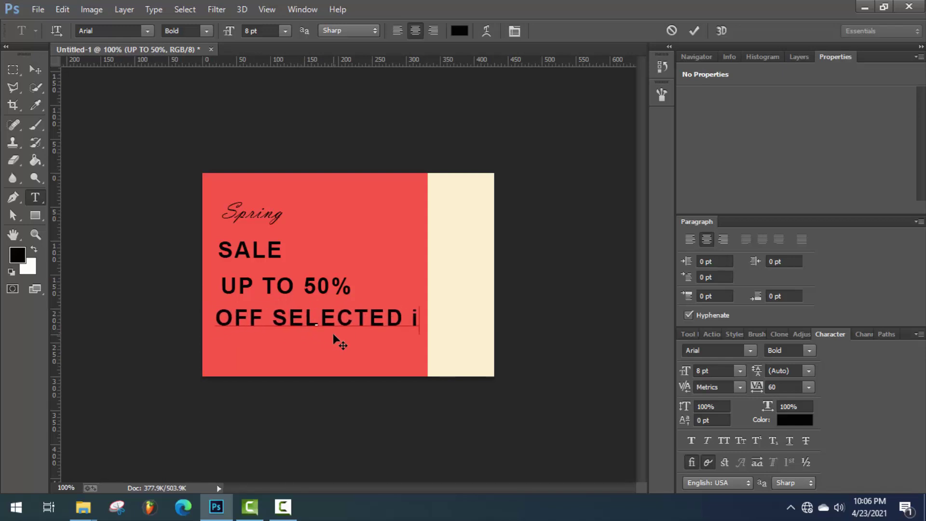
text(TEMS)
drag(333, 333, 360, 335)
click(696, 31)
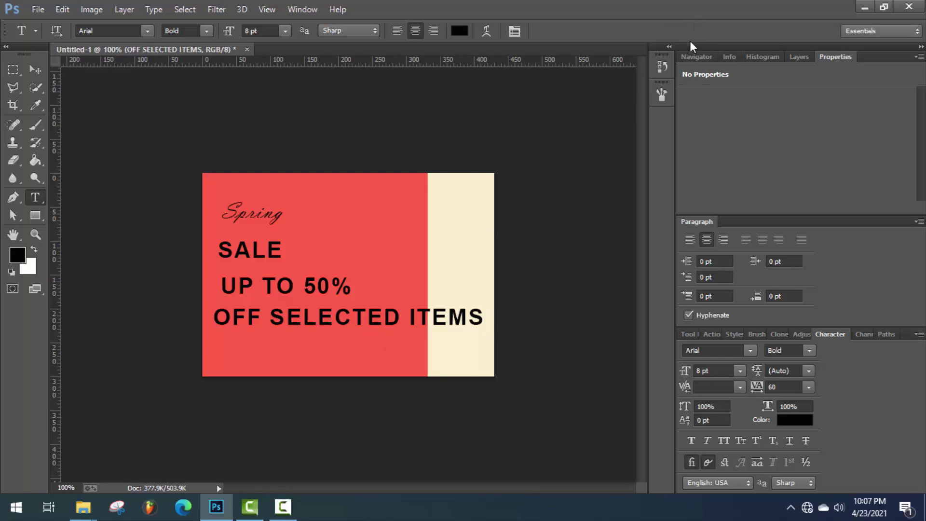
Add the text "ONLINE ONLY" in black Arial Bold directly below "OFF SELECTED ITEMS"
click(235, 344)
text(O)
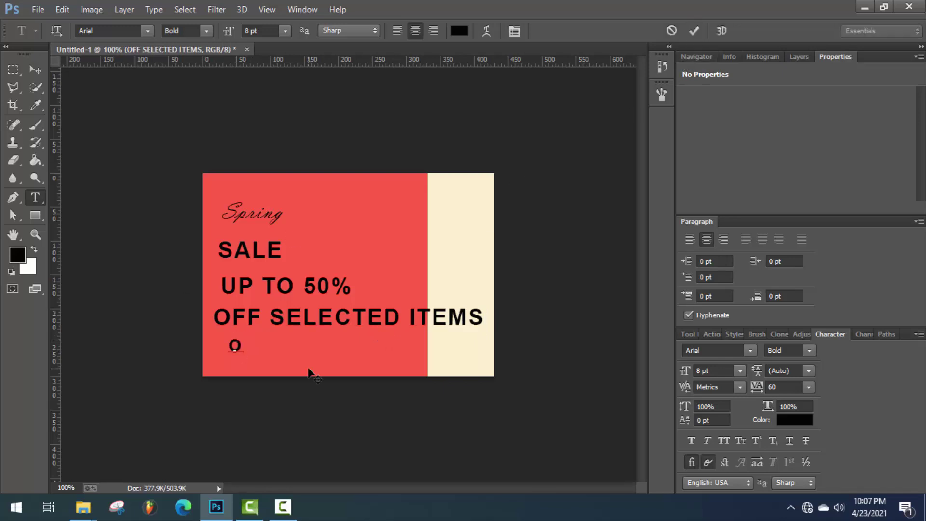
text(NLINE)
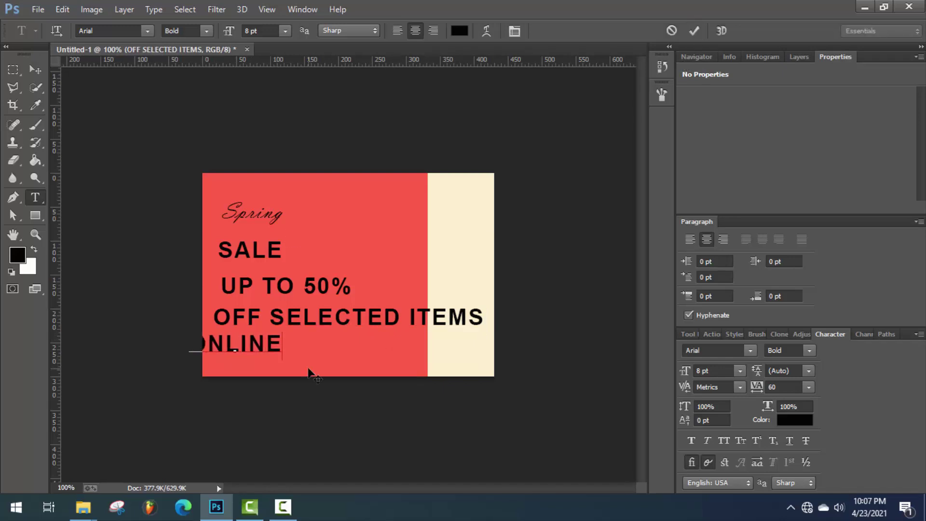
text( ONLY)
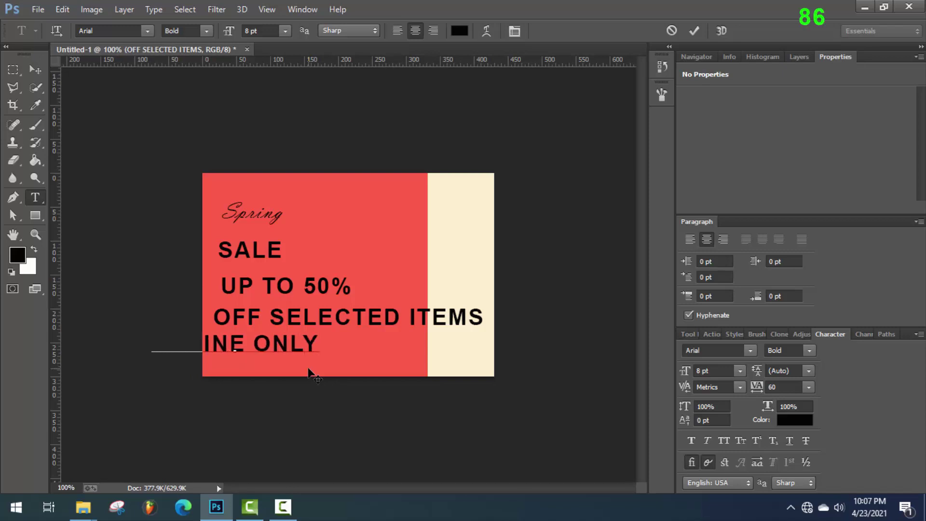
drag(309, 369, 374, 364)
click(696, 32)
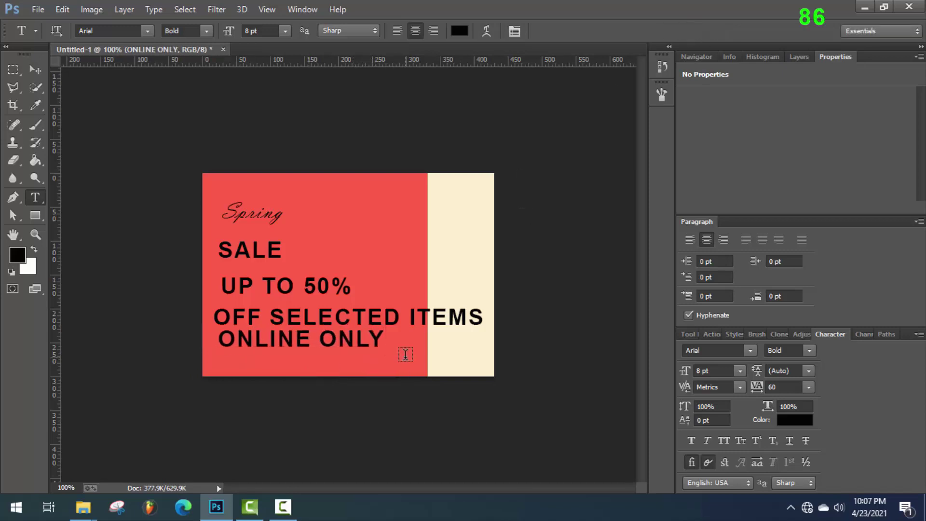
Add the text "SHOP NOW >" in black Arial Bold at the lower edge of the red rectangle, below "ONLINE ONLY"
click(405, 354)
text(SHOP NO)
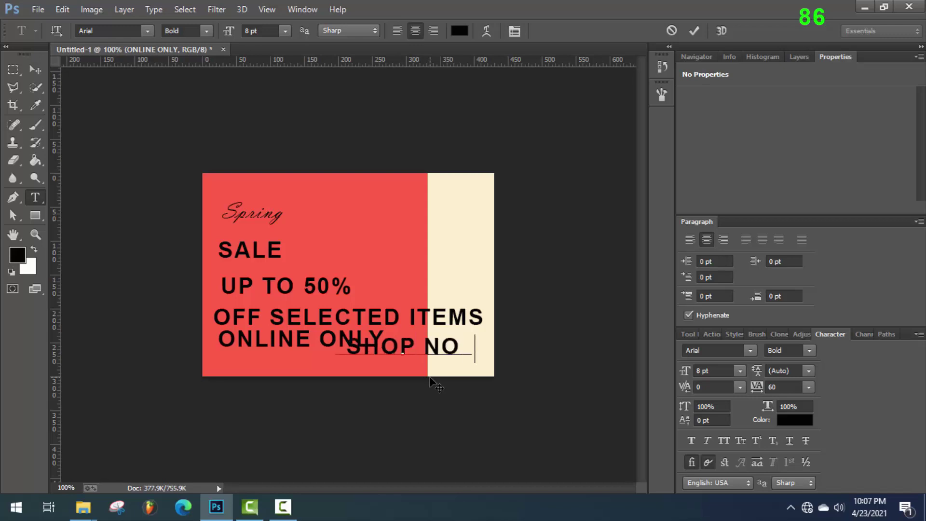
key(BackSpace)
text(W >)
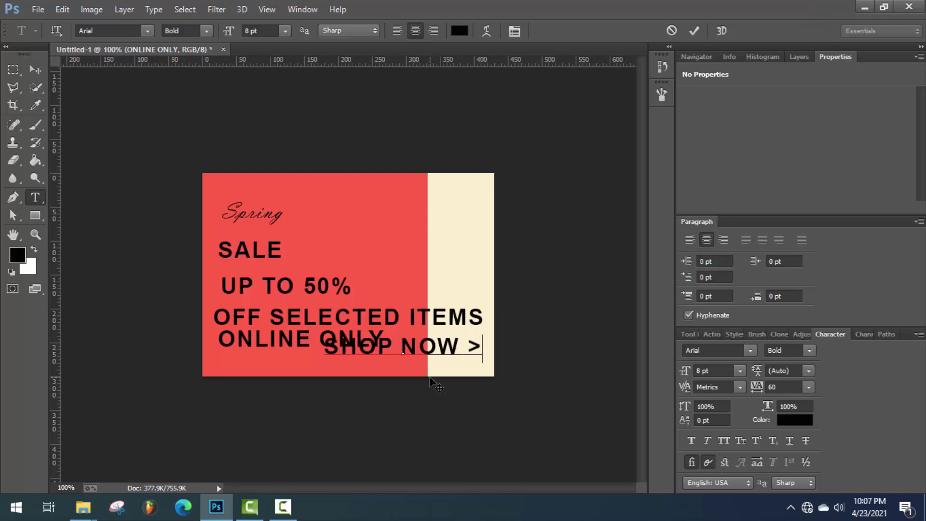
drag(430, 381, 344, 397)
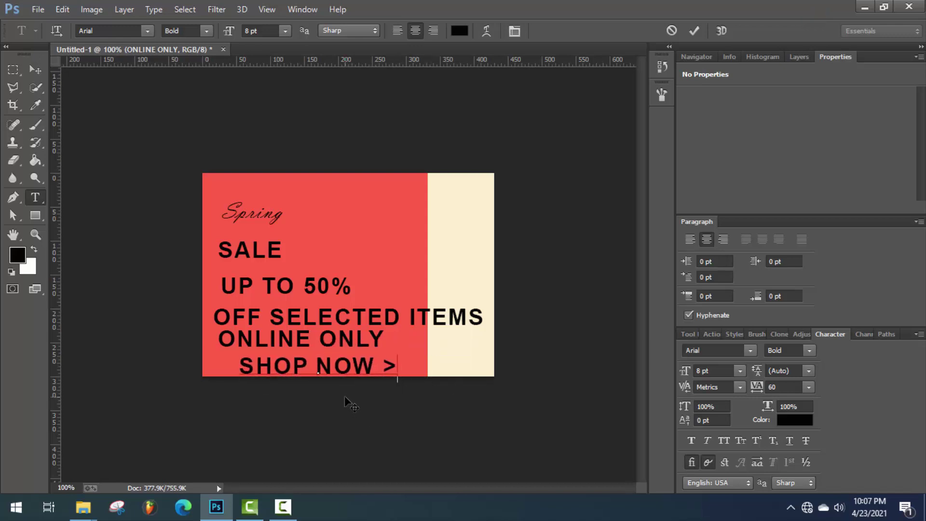
click(694, 31)
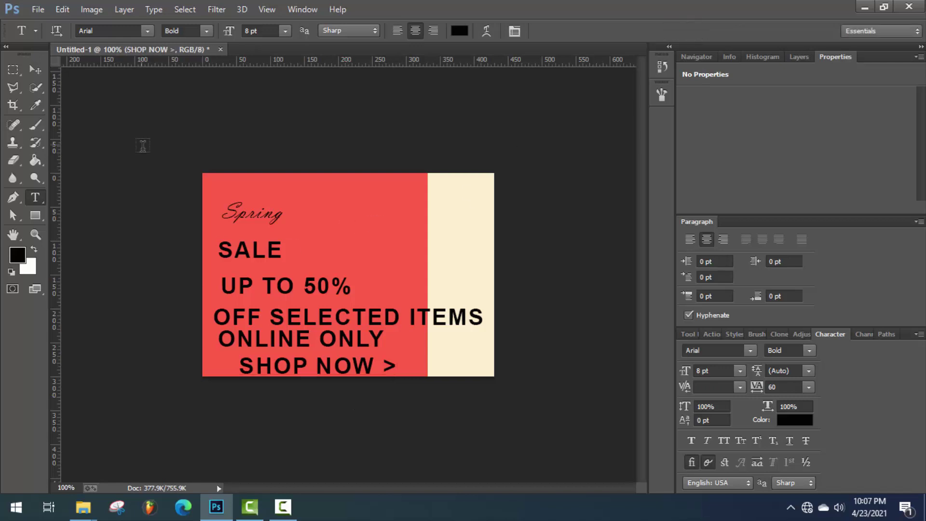
Enlarge the "SALE" text to about 198% width and 220% height, placing it between "Spring" and "UP TO 50%"
click(36, 70)
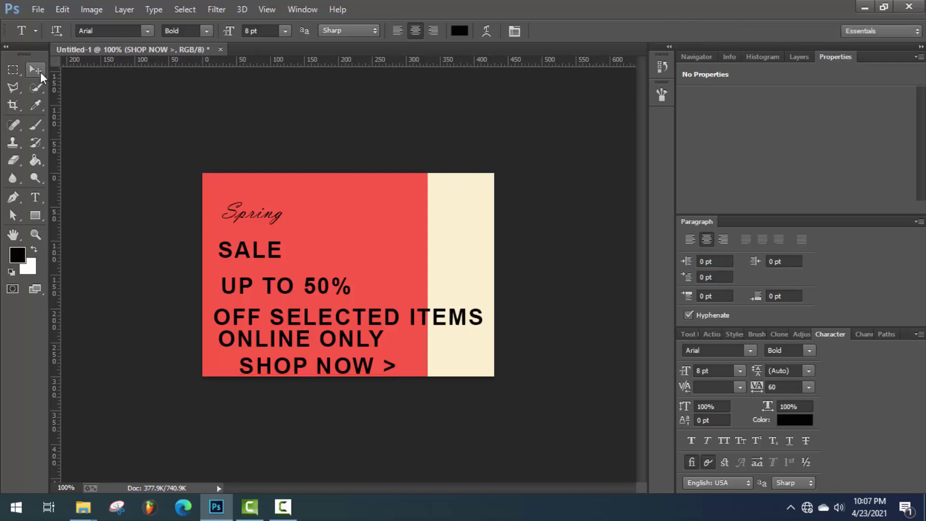
click(255, 255)
click(259, 251)
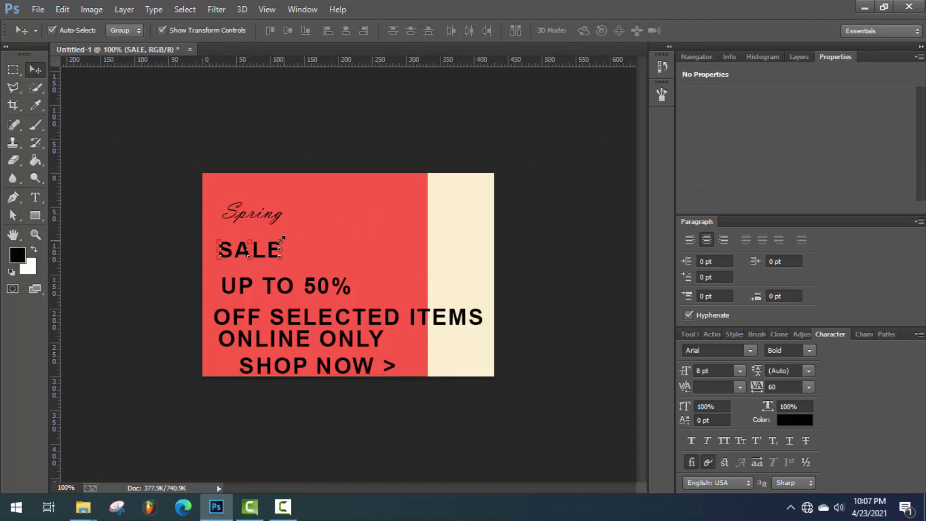
drag(279, 242, 384, 222)
drag(346, 243, 358, 269)
drag(378, 228, 365, 233)
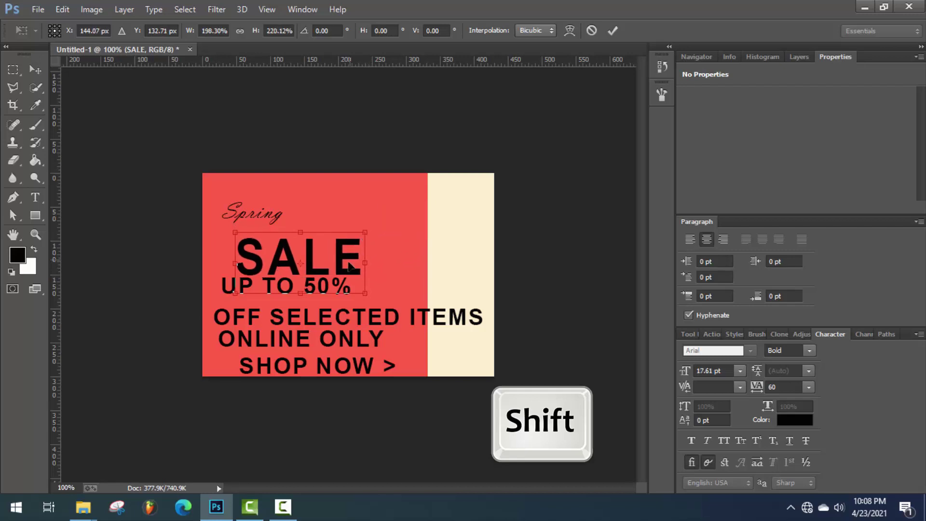
drag(350, 266, 342, 269)
click(613, 30)
Recolor the "SALE" text with the cream sampled from the background strip and shift it slightly up and to the left
click(35, 197)
double_click(285, 258)
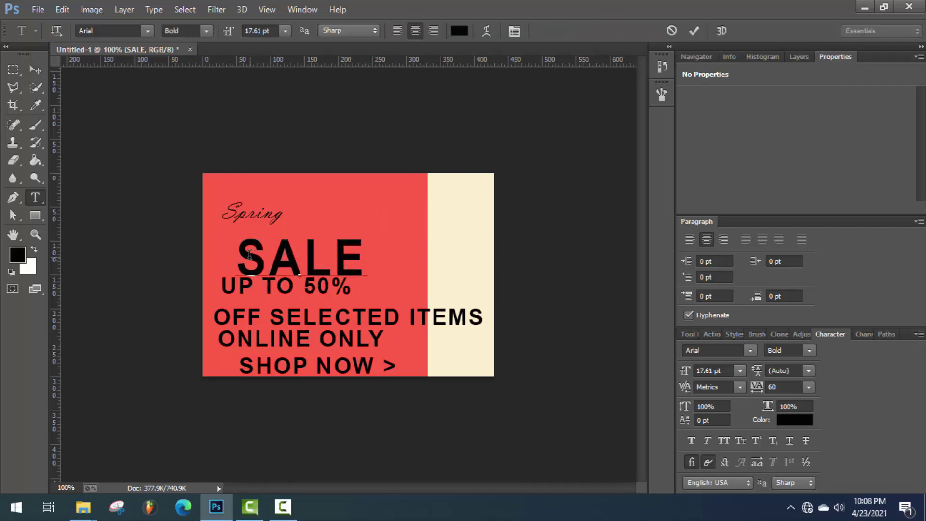
click(17, 255)
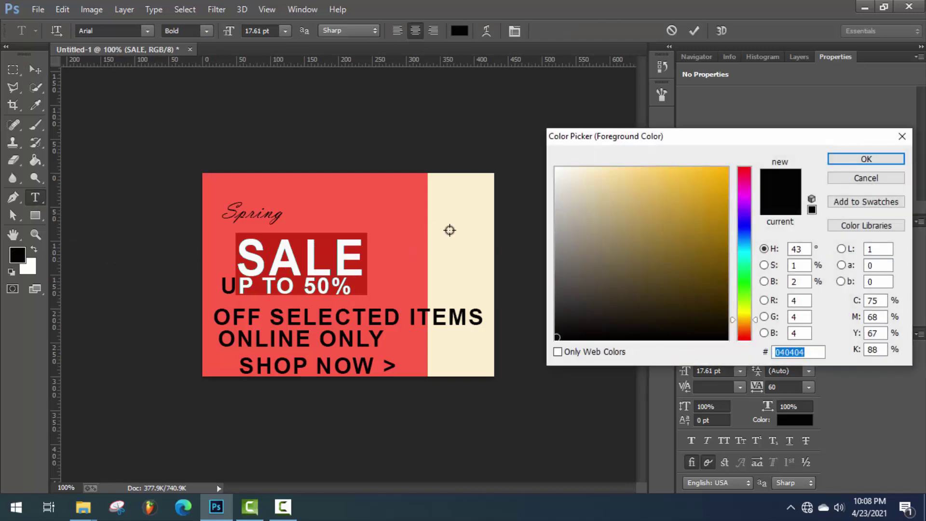
click(449, 226)
click(866, 159)
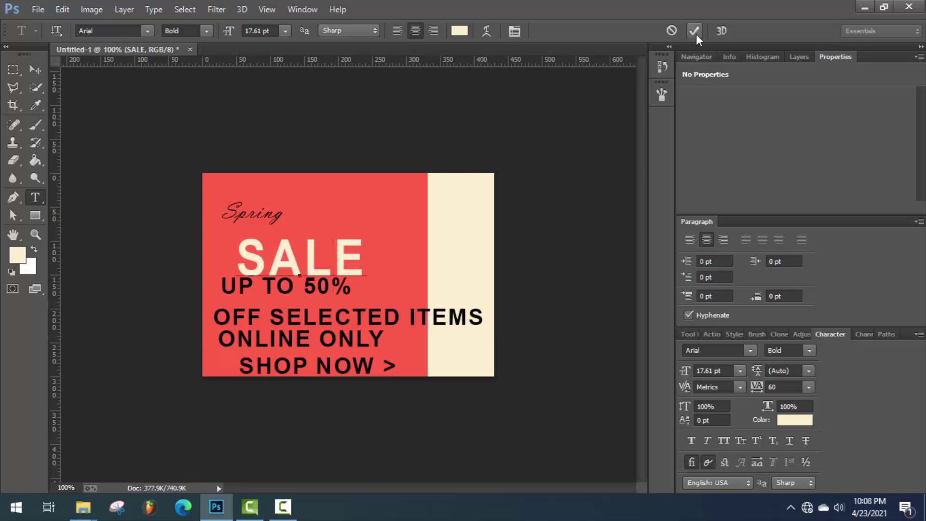
drag(358, 303, 346, 296)
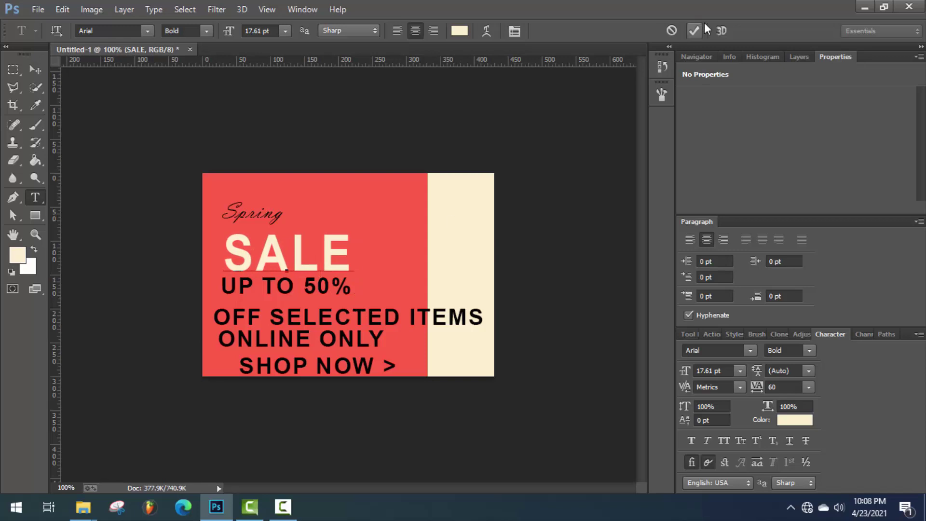
click(694, 30)
Narrow the "SALE" text to about 90% width and move it closer to the red rectangle's left edge
key(v)
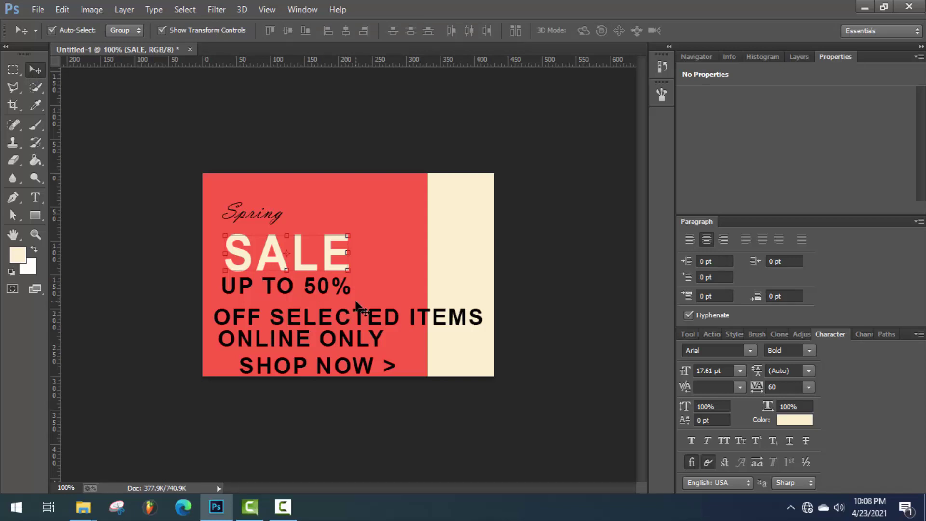
drag(350, 255, 309, 265)
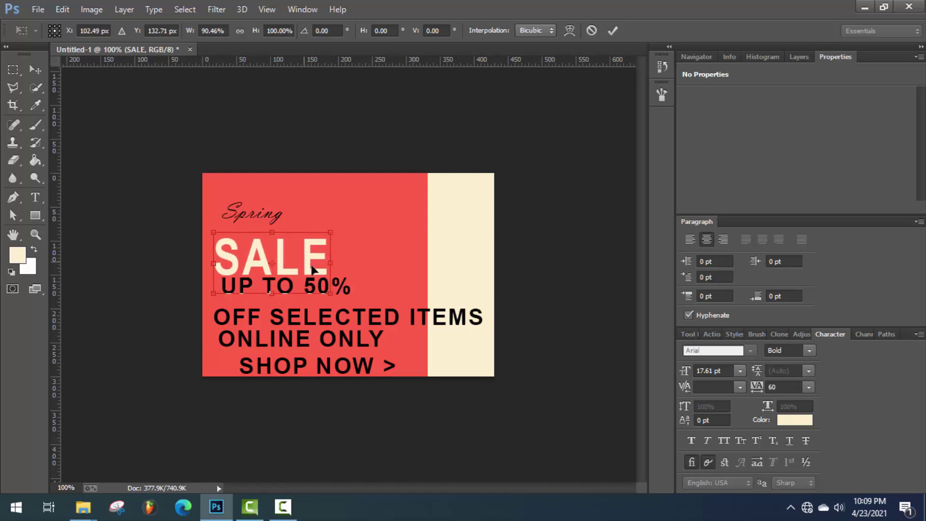
key(Right)
click(612, 31)
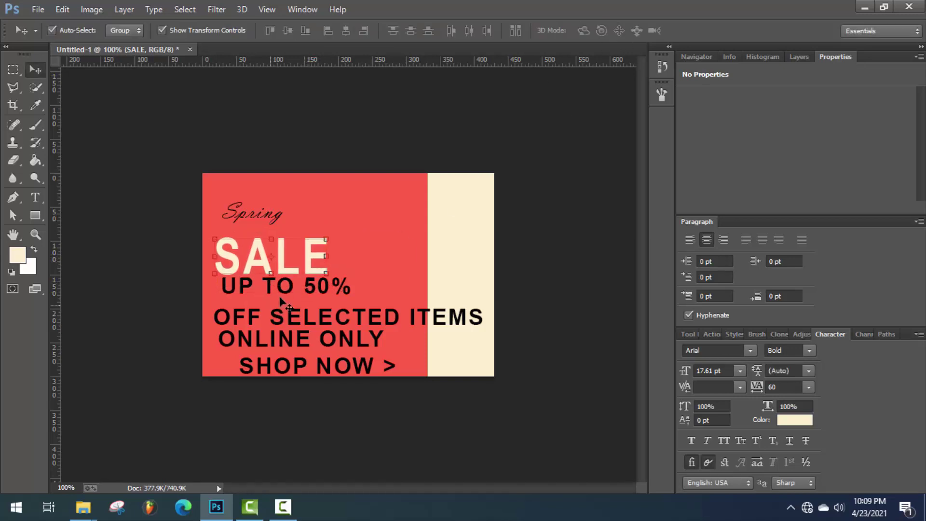
Move the "UP TO 50%" text down to leave a gap below "SALE"
click(279, 281)
click(613, 31)
click(342, 288)
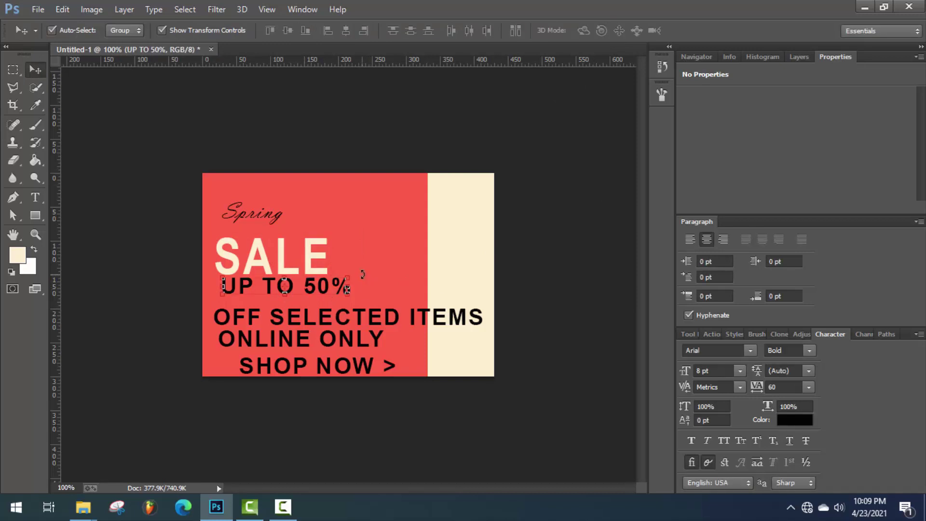
drag(322, 296, 319, 310)
Place a vertical guide along the left edge of the "SALE" text
click(306, 262)
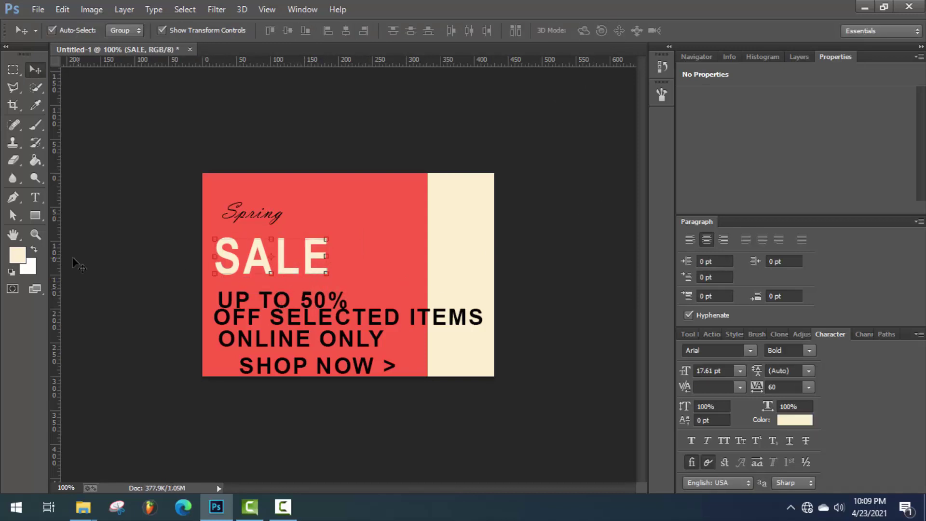
drag(58, 261, 215, 264)
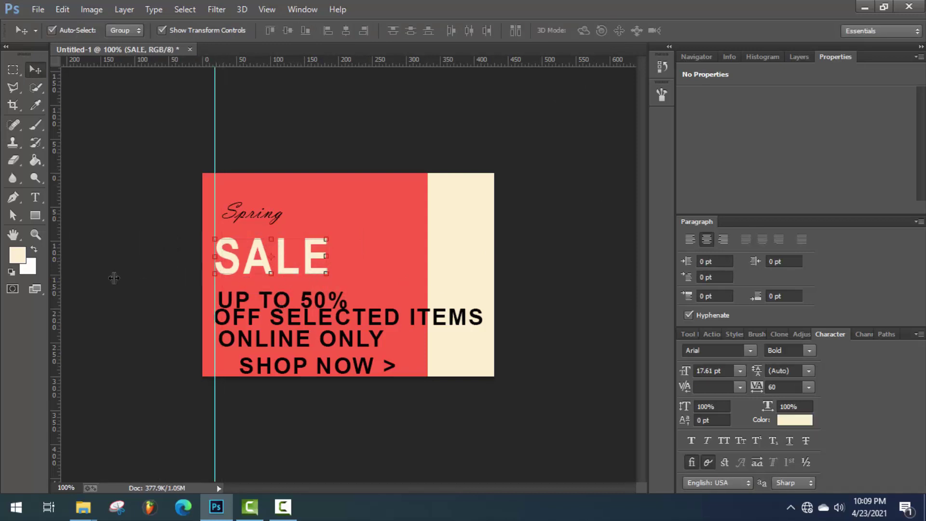
Place a vertical guide along the right edge of "SALE" and scale "UP TO 50%" to about 97% just below it
drag(57, 276, 338, 278)
click(289, 304)
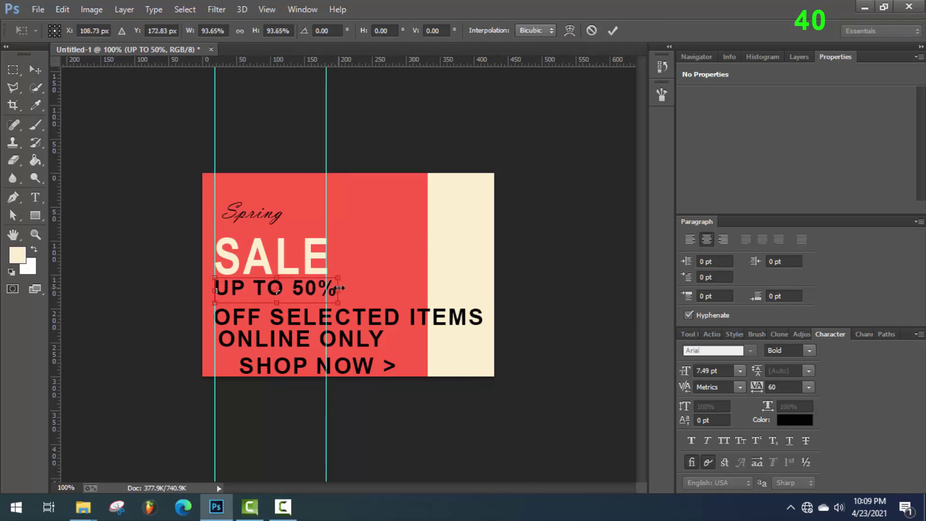
drag(339, 275, 343, 274)
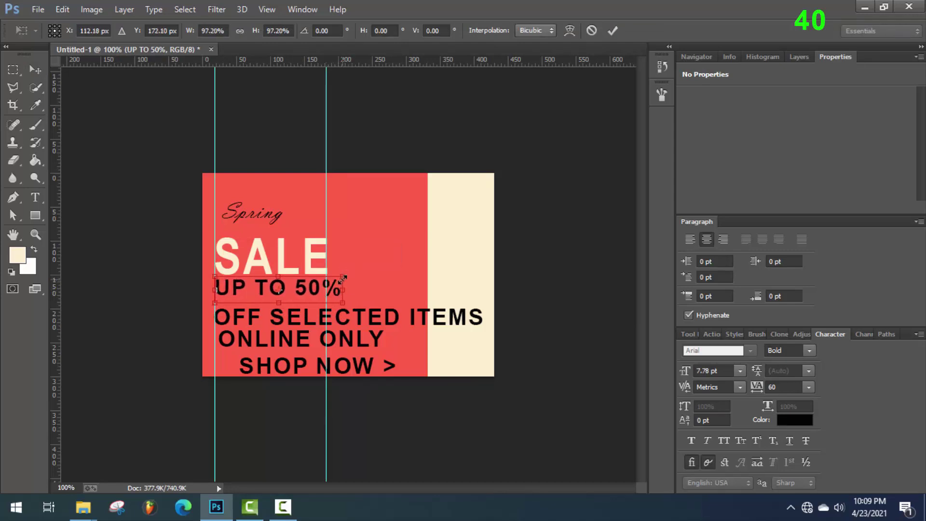
click(612, 30)
Enlarge the "SALE" text to about 132% width and 123% height, keeping its left edge on the guide
click(311, 256)
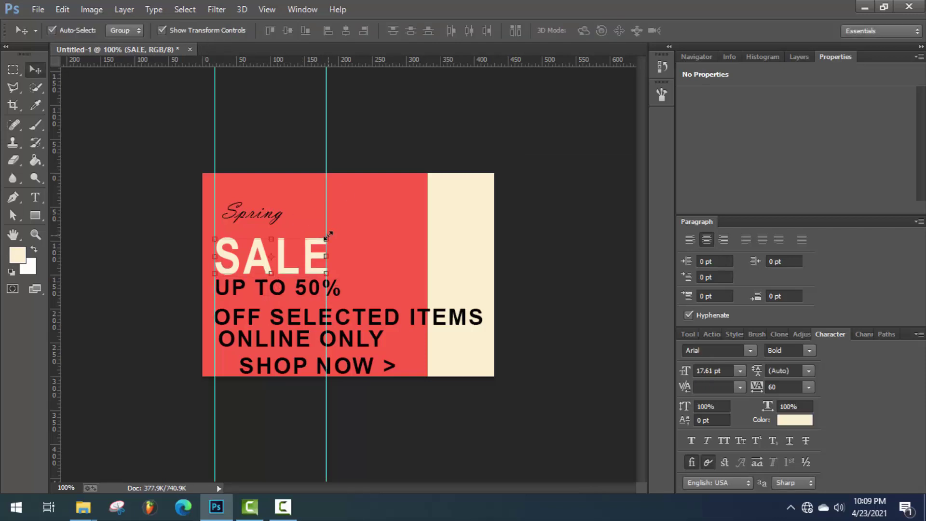
key(ctrl+t)
drag(327, 233, 377, 225)
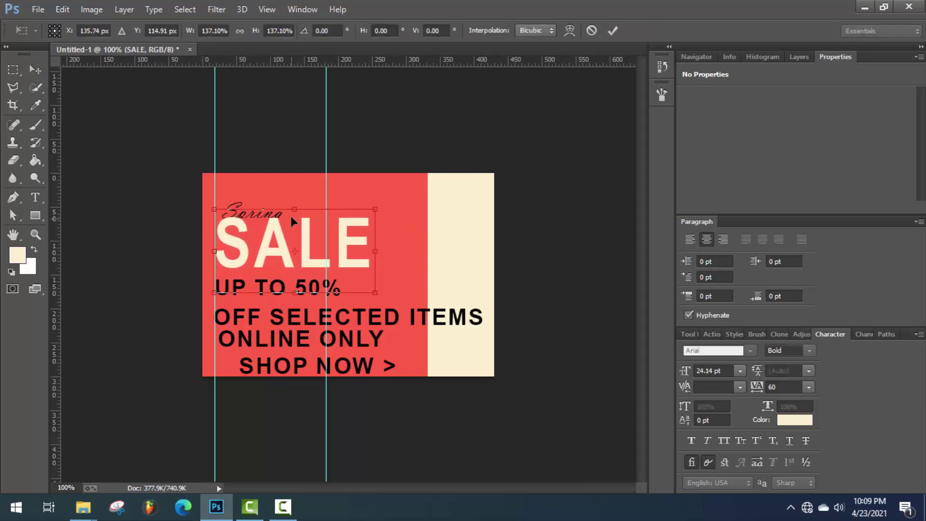
drag(294, 213, 295, 222)
drag(373, 254, 366, 256)
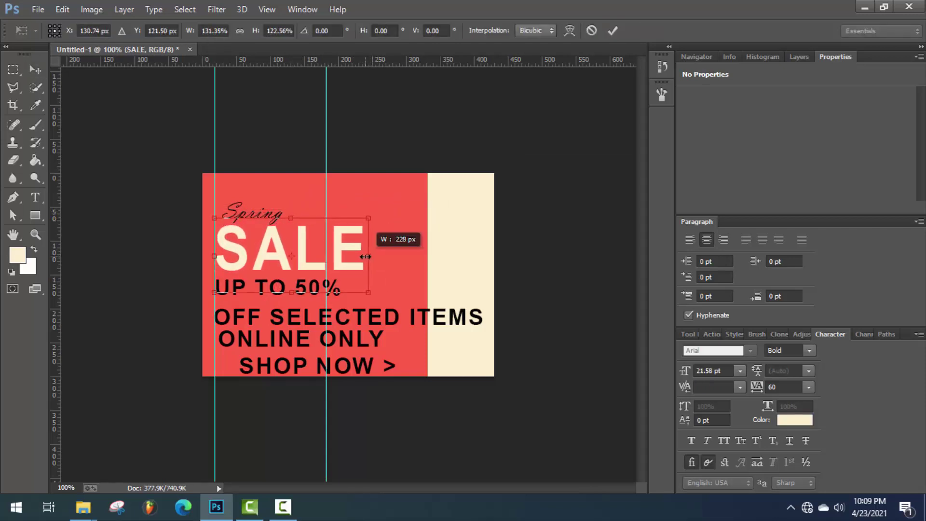
mouse_move(372, 216)
mouse_down()
mouse_move(392, 216)
mouse_move(378, 224)
mouse_up()
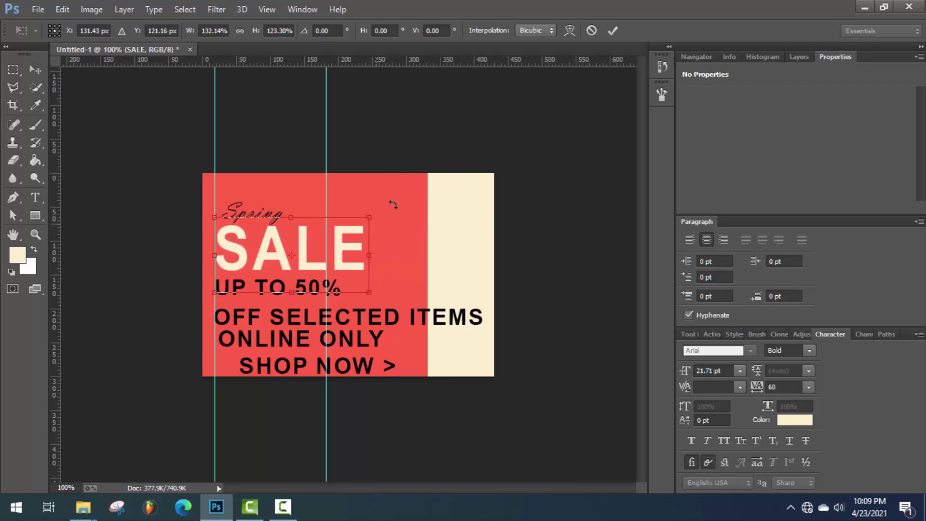
click(612, 31)
Scale "SALE" down slightly to about 21.29 pt and align the second vertical guide with its right edge
drag(332, 184, 363, 185)
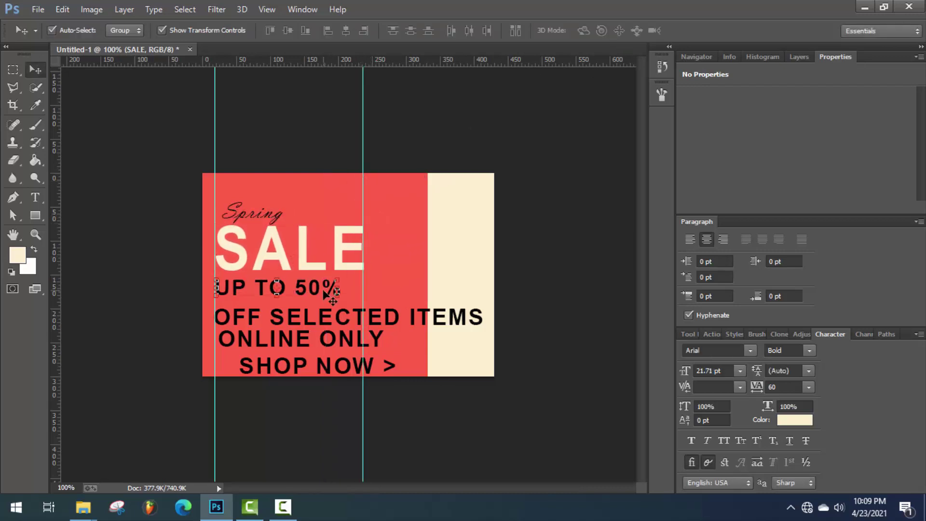
click(337, 284)
click(359, 256)
click(369, 218)
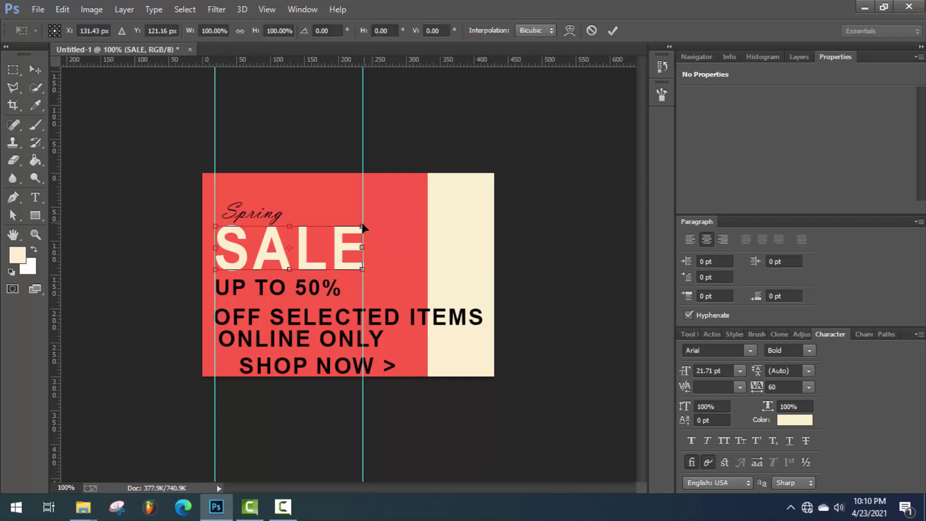
drag(367, 219, 366, 220)
click(614, 30)
drag(363, 156, 360, 157)
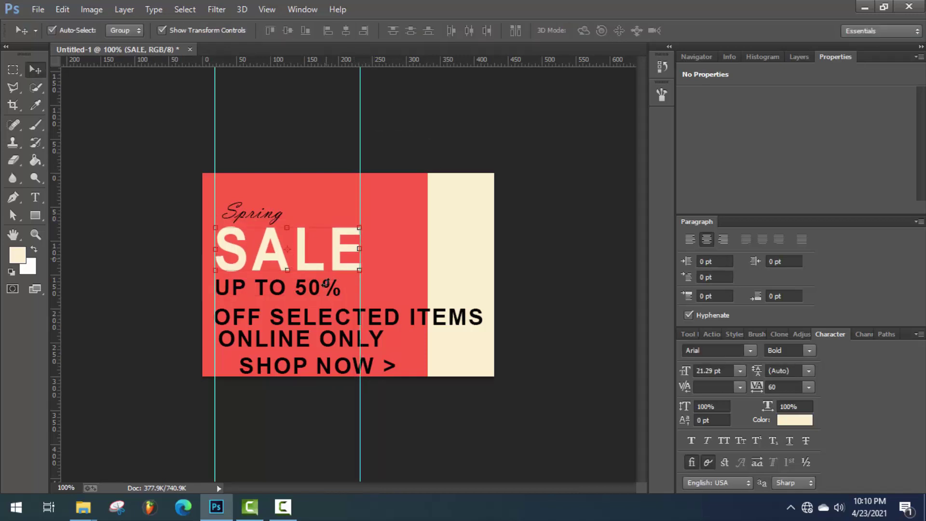
Stretch "UP TO 50%" to about 114% width and 120% height so it spans both guides below "SALE"
click(289, 287)
key(ctrl+t)
drag(341, 279, 360, 311)
key(Down)
key(Down)
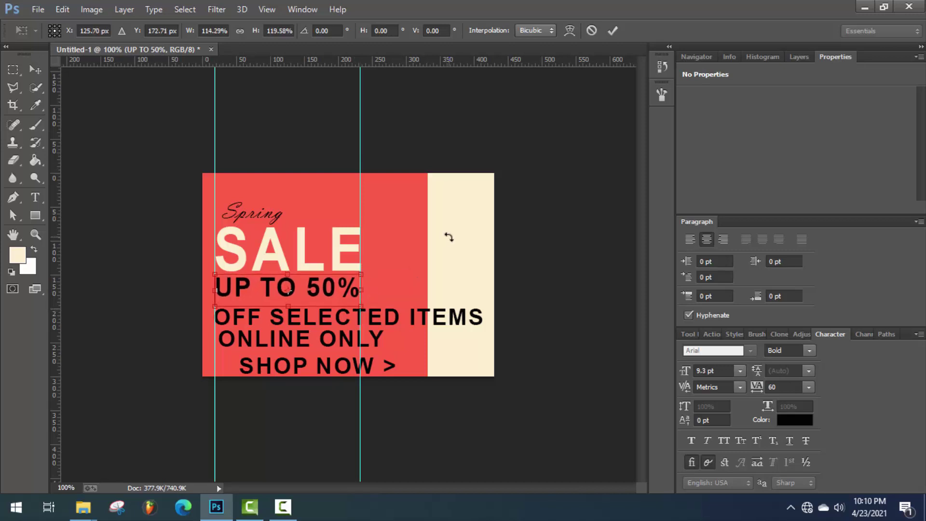
click(613, 30)
Shrink "OFF SELECTED ITEMS" to about 54% width and 69% height between the guides and move it up under "UP TO 50%"
click(401, 316)
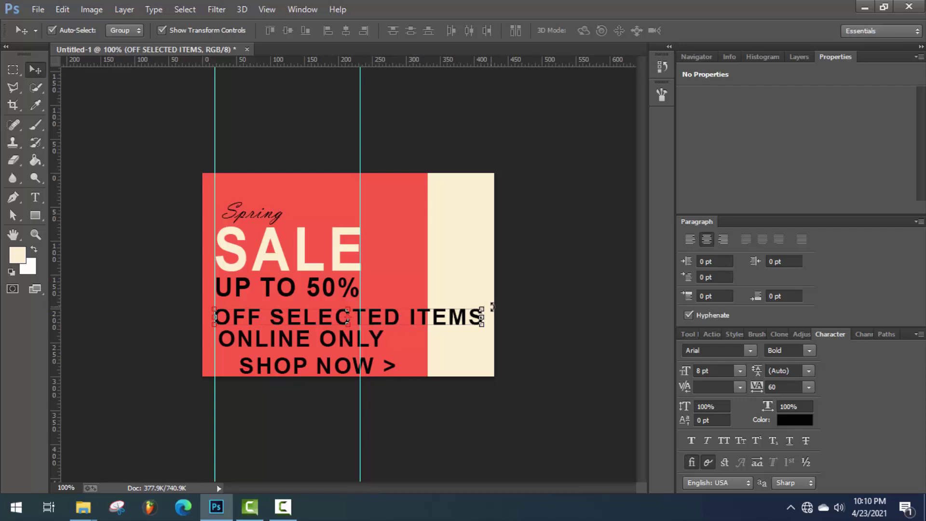
drag(481, 310, 361, 322)
key(Up)
key(Up)
key(Up)
key(Up)
key(Up)
key(Up)
key(Up)
key(Up)
key(Up)
key(Up)
key(Up)
key(Up)
key(Up)
key(Up)
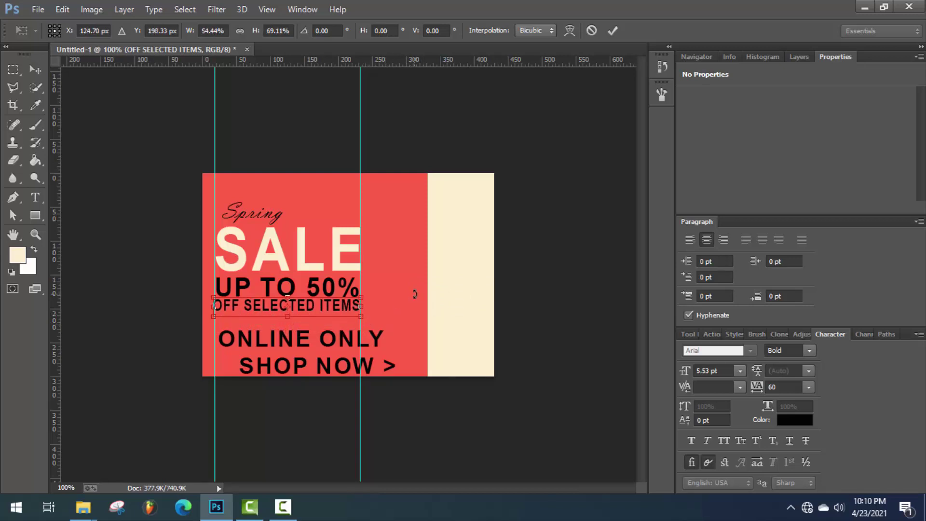
click(613, 30)
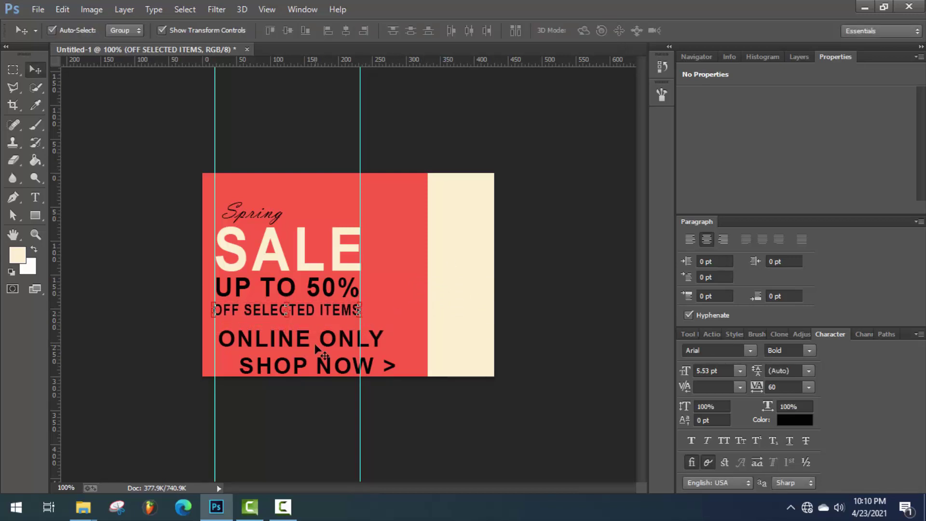
Scale "ONLINE ONLY" to fit between the two guides and place it just below "OFF SELECTED ITEMS"
click(316, 340)
key(ctrl+t)
drag(336, 348, 363, 358)
click(613, 30)
Scale "SHOP NOW >" to about 57% and center it between the guides below "ONLINE ONLY"
click(347, 372)
key(ctrl+t)
drag(342, 372, 316, 355)
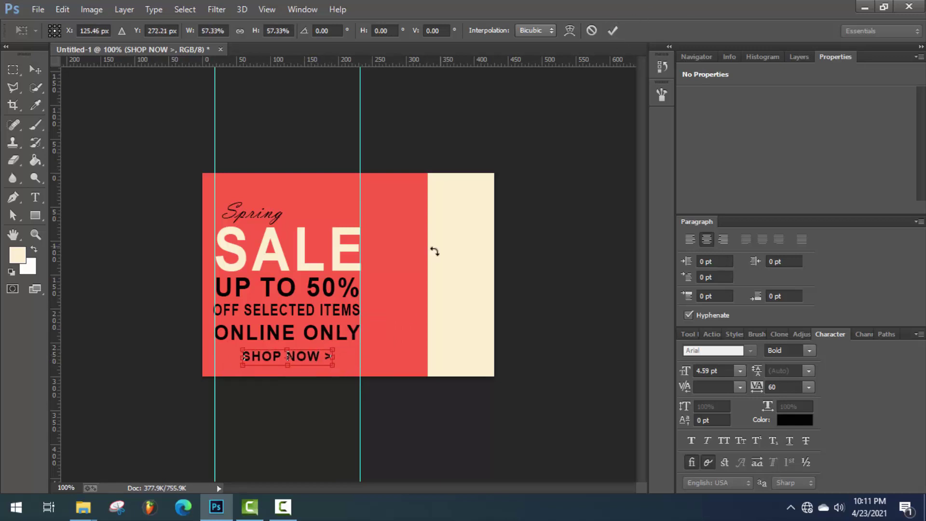
scroll(343, 296, up, 2)
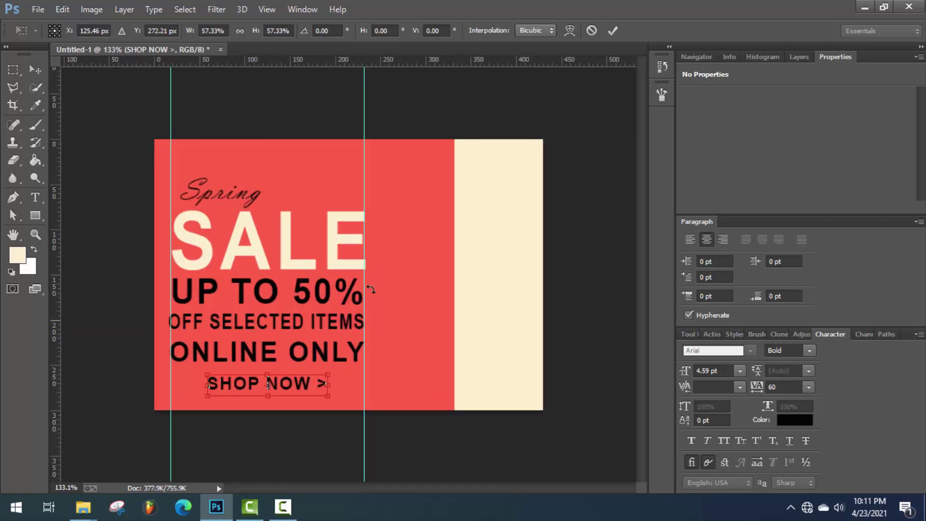
click(613, 30)
Narrow "OFF SELECTED ITEMS" and "ONLINE ONLY" slightly so their left edges meet the left guide
click(172, 322)
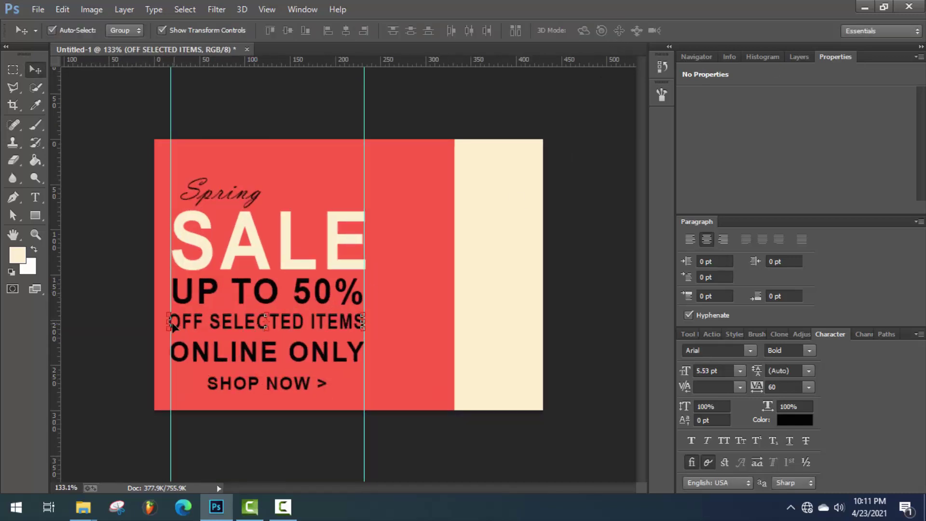
scroll(168, 324, up, 3)
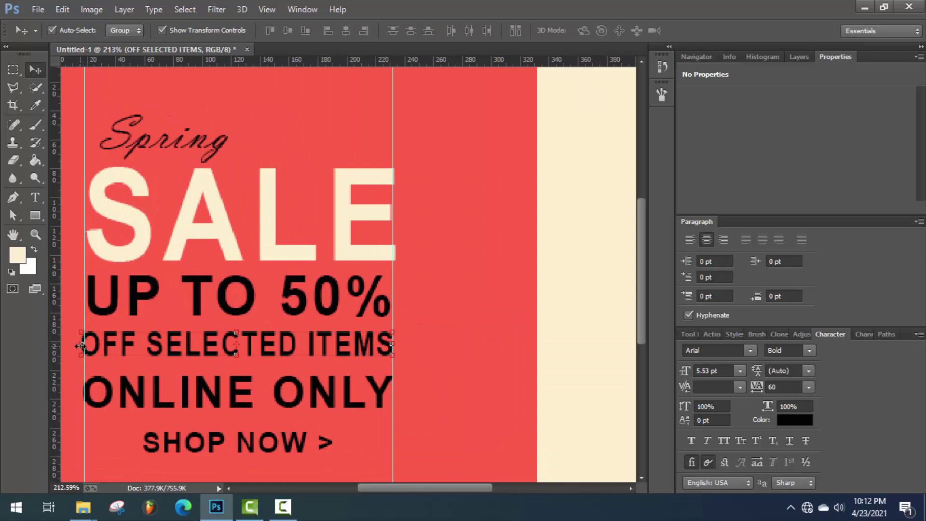
drag(79, 346, 85, 348)
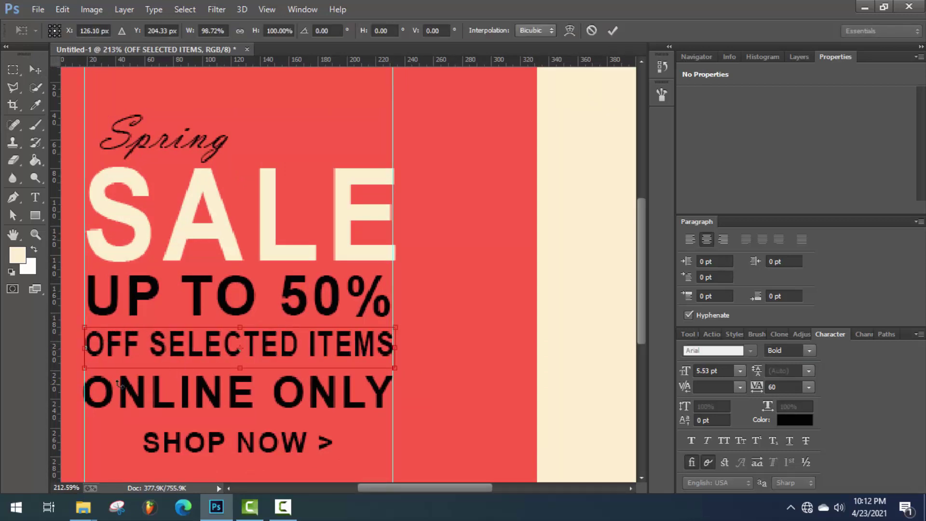
click(613, 30)
click(85, 392)
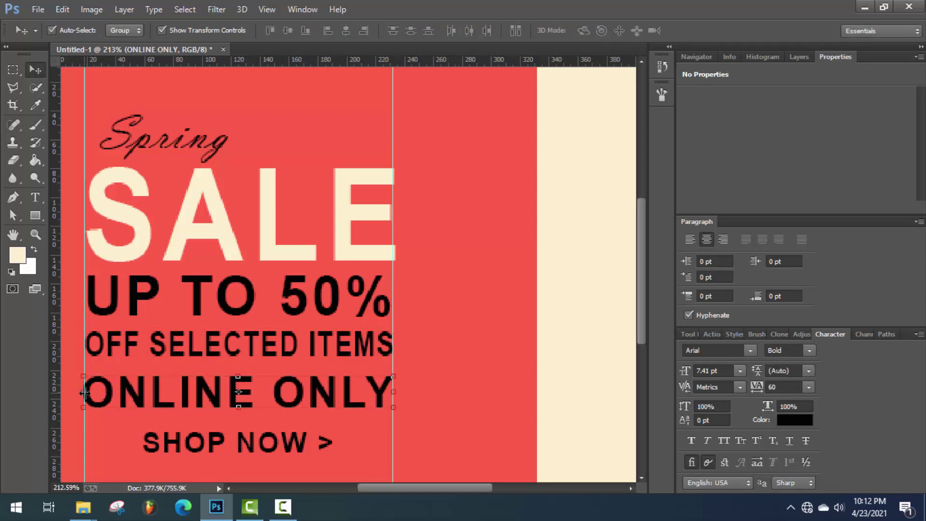
drag(83, 392, 84, 394)
click(613, 30)
Select the five text layers from "SHOP NOW >" to "SALE" and nudge them down together by a few pixels
scroll(455, 270, down, 1)
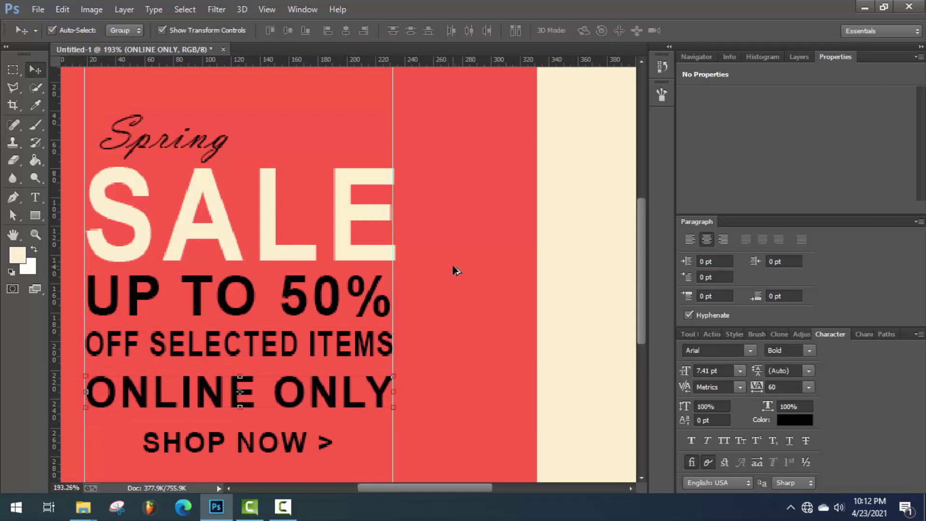
scroll(455, 271, down, 4)
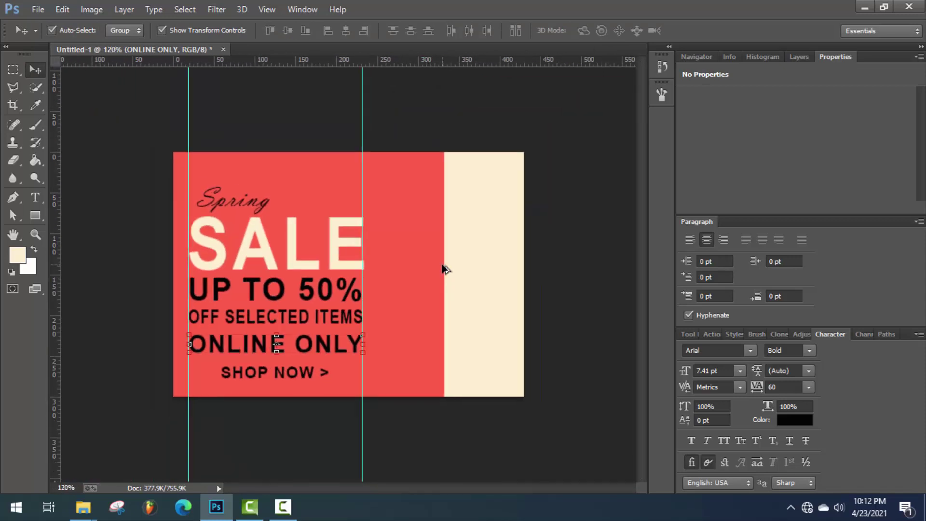
scroll(444, 269, down, 3)
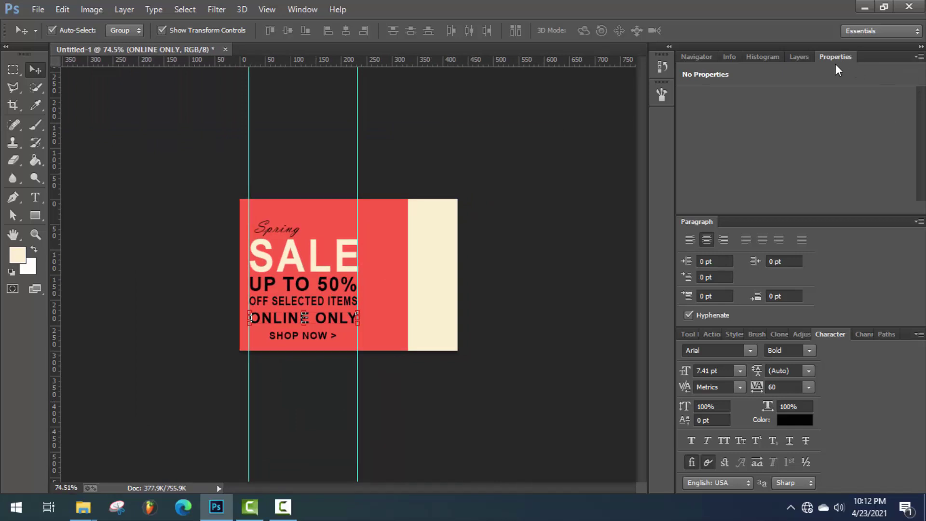
click(798, 56)
click(774, 137)
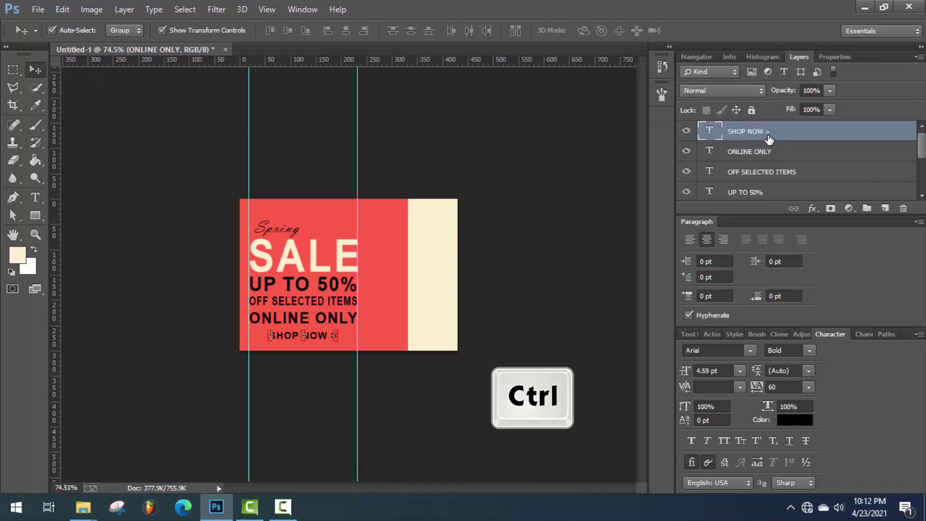
ctrl+click(762, 152)
ctrl+click(760, 171)
ctrl+click(758, 192)
scroll(757, 192, down, 1)
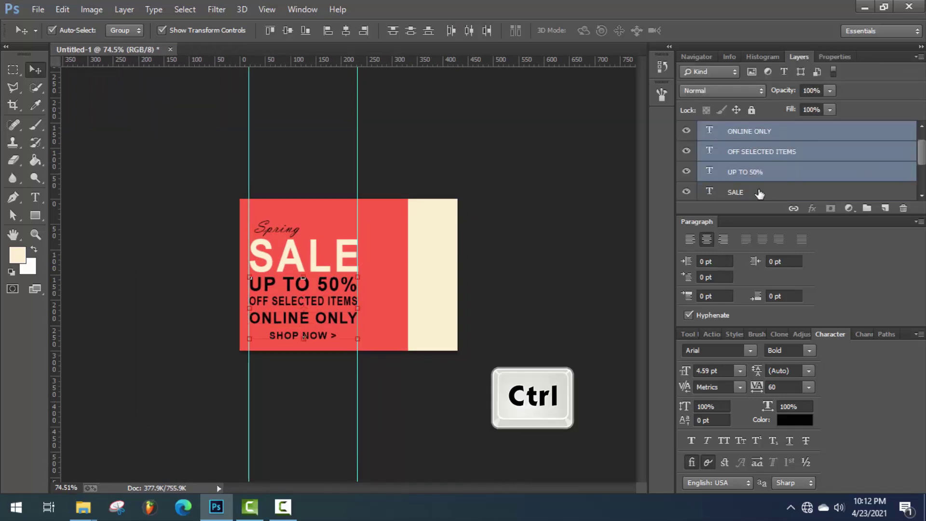
ctrl+click(754, 192)
scroll(752, 192, down, 2)
scroll(750, 193, up, 3)
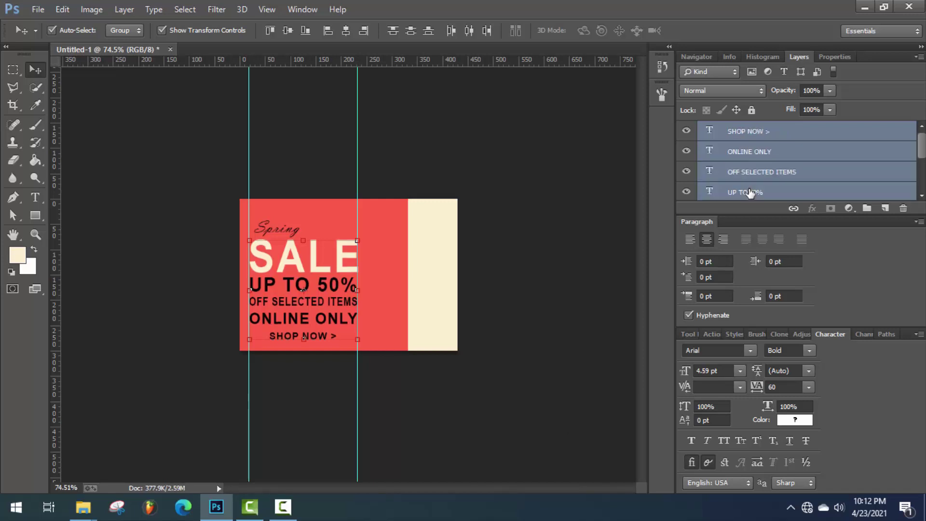
key(Down)
key(Down)
key(Down)
key(Down)
key(Down)
key(Down)
key(Down)
key(Down)
key(Down)
key(Down)
key(Down)
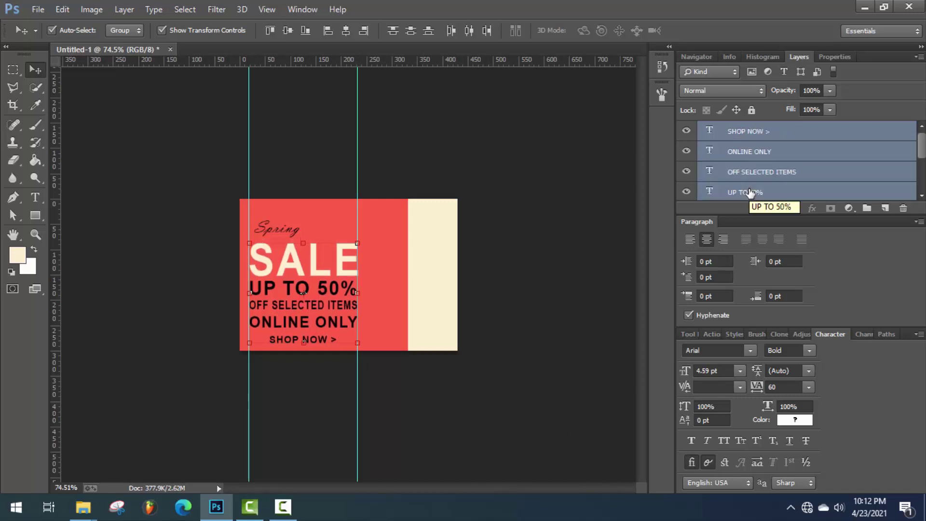
key(Up)
key(Up)
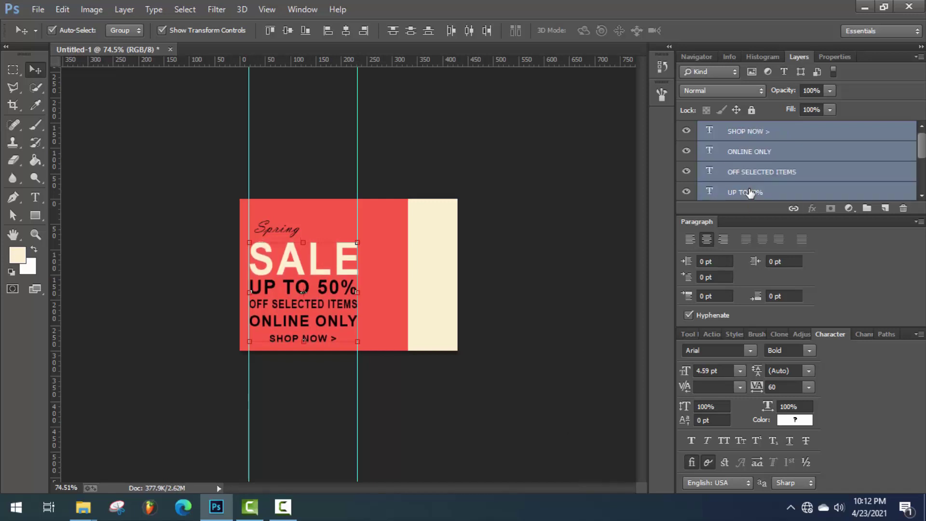
key(Down)
key(Down)
click(471, 212)
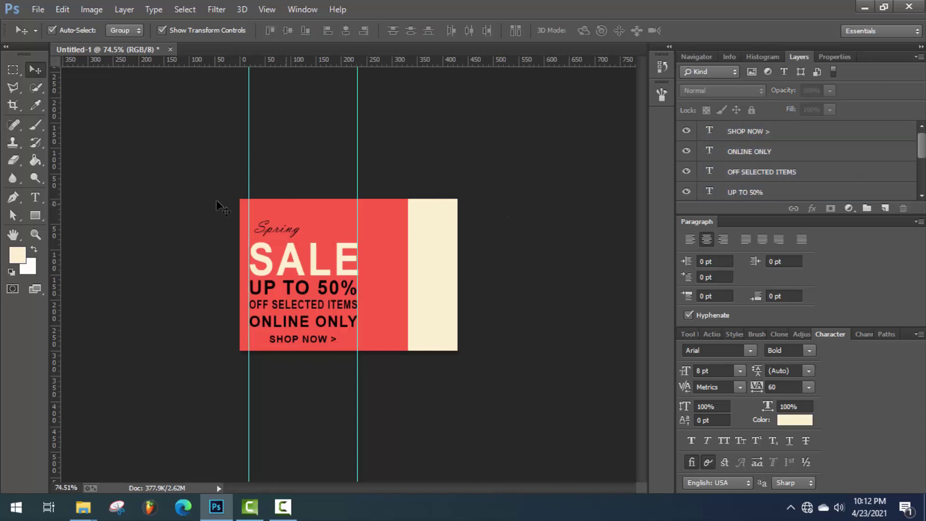
Draw a rectangle about 147 × 26 px over the "SHOP NOW >" text and fill it with white
click(35, 215)
scroll(371, 353, up, 5)
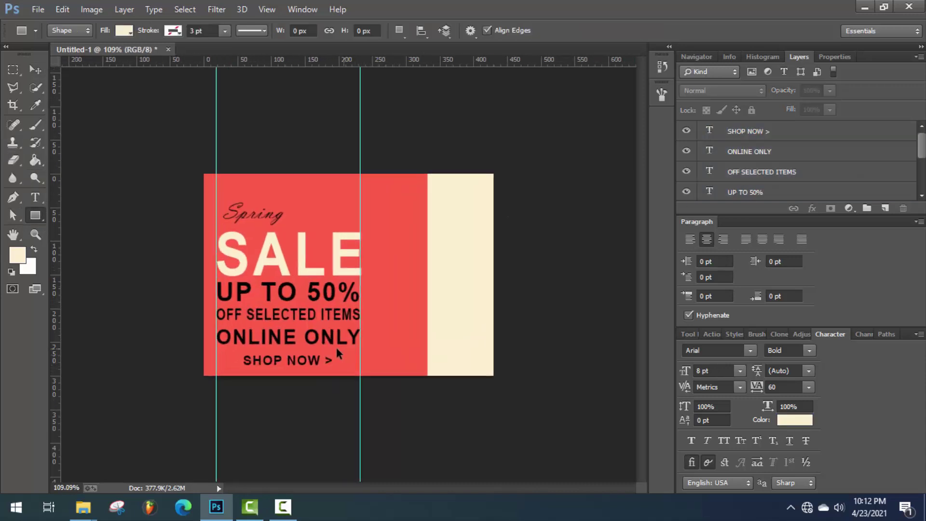
scroll(309, 356, up, 2)
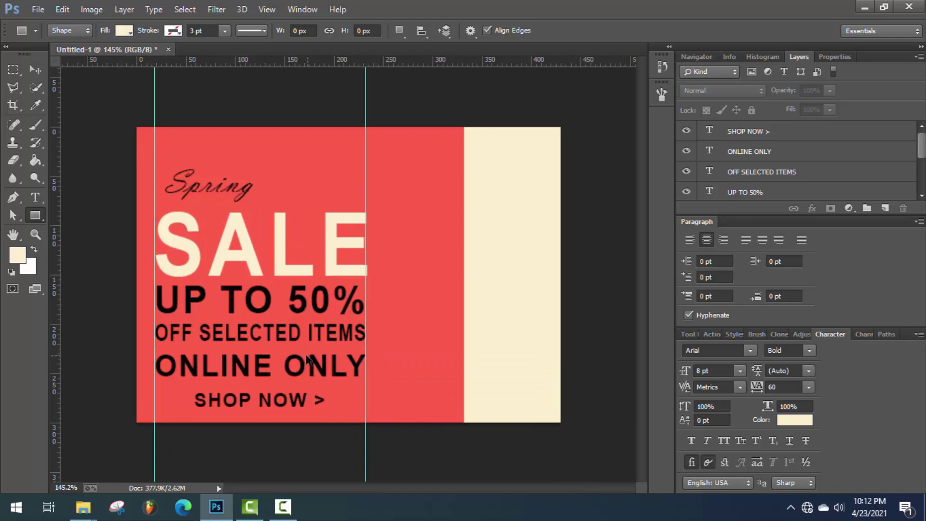
scroll(308, 360, down, 2)
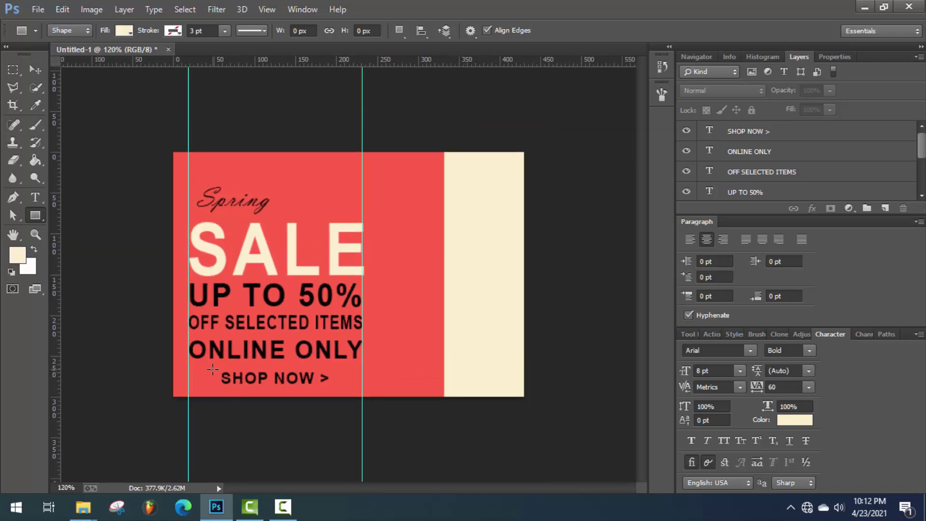
drag(212, 369, 331, 388)
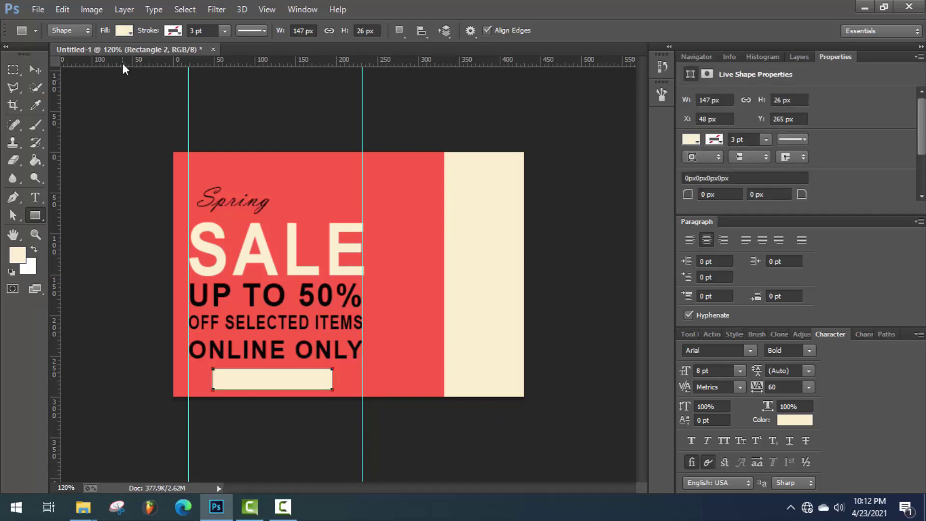
click(123, 30)
click(109, 95)
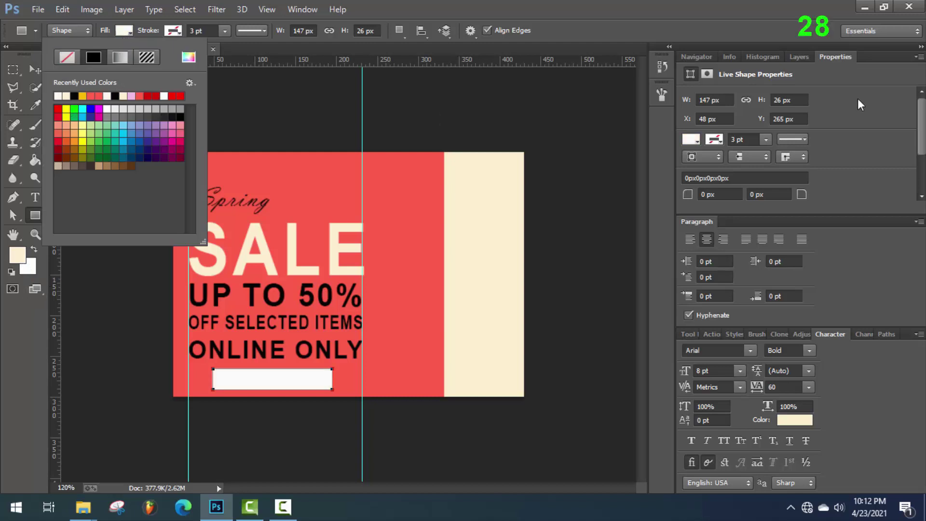
Move the white rectangle's layer below the text layers, directly above the red rectangle's layer
click(800, 58)
drag(763, 139, 776, 163)
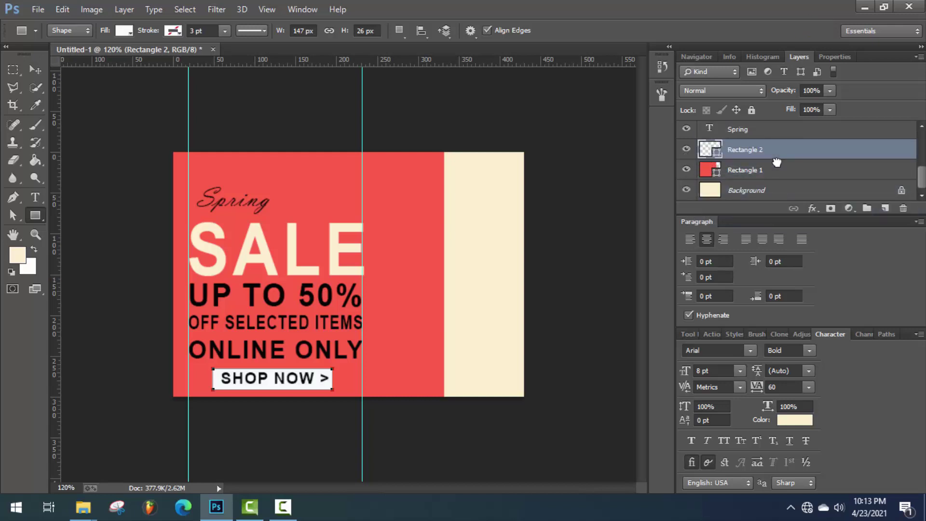
click(35, 68)
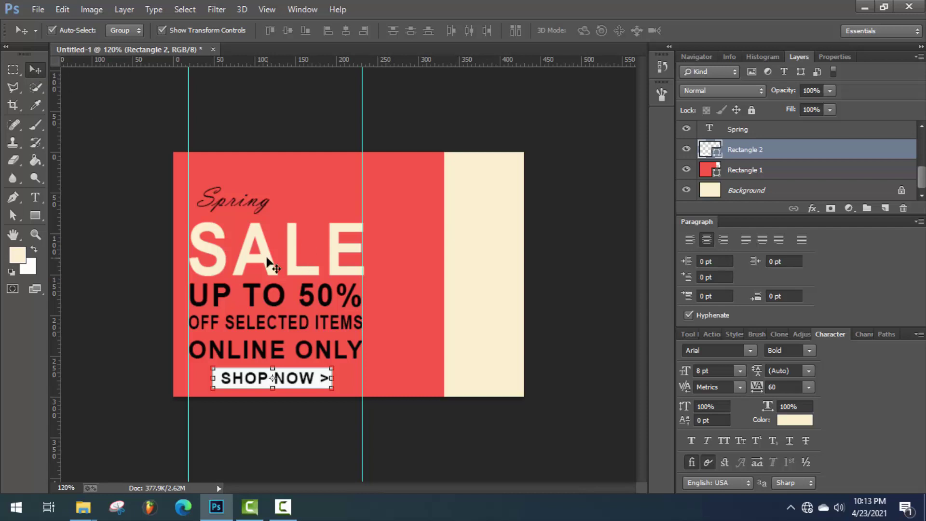
Enlarge the "Spring" text to about 254% × 299% and tilt it about -8.5° so it spans the width of "SALE"
click(254, 202)
drag(273, 185, 393, 139)
drag(307, 190, 300, 203)
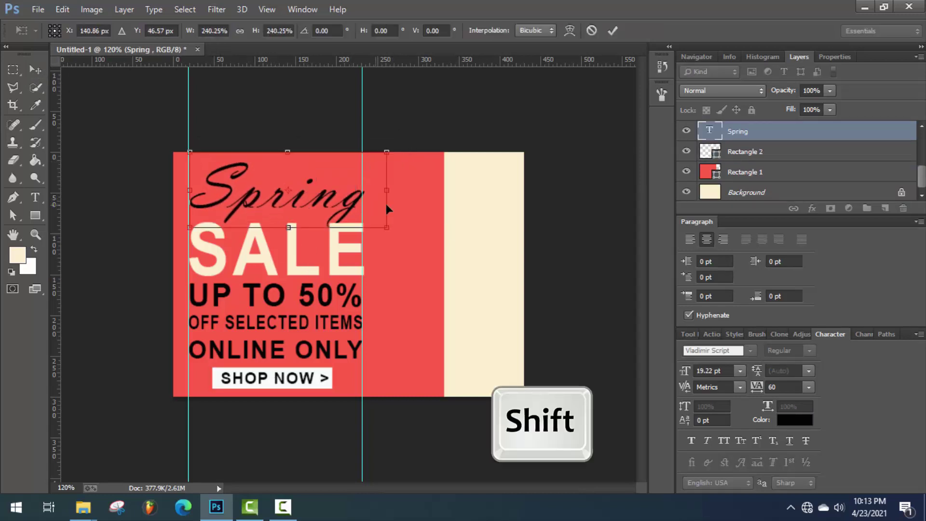
drag(373, 191, 357, 191)
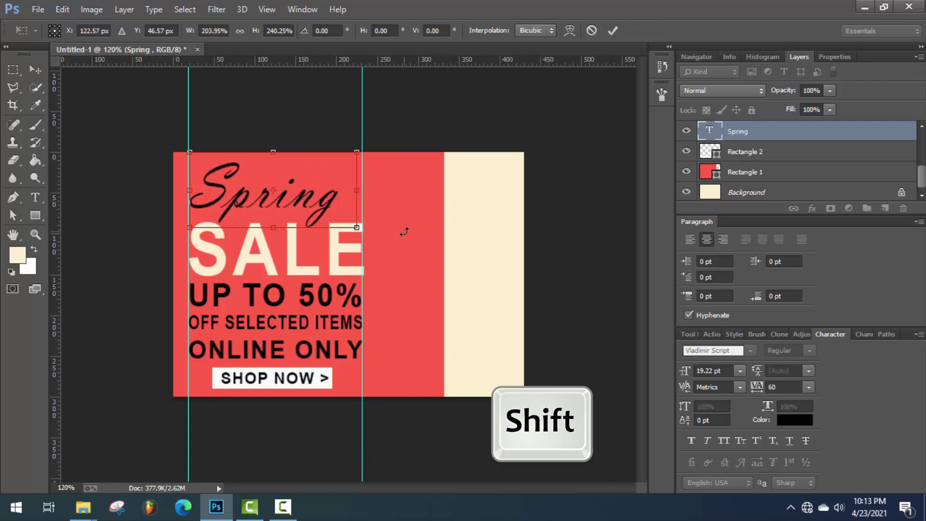
drag(405, 232, 411, 202)
drag(353, 137, 382, 133)
key(ctrl+z)
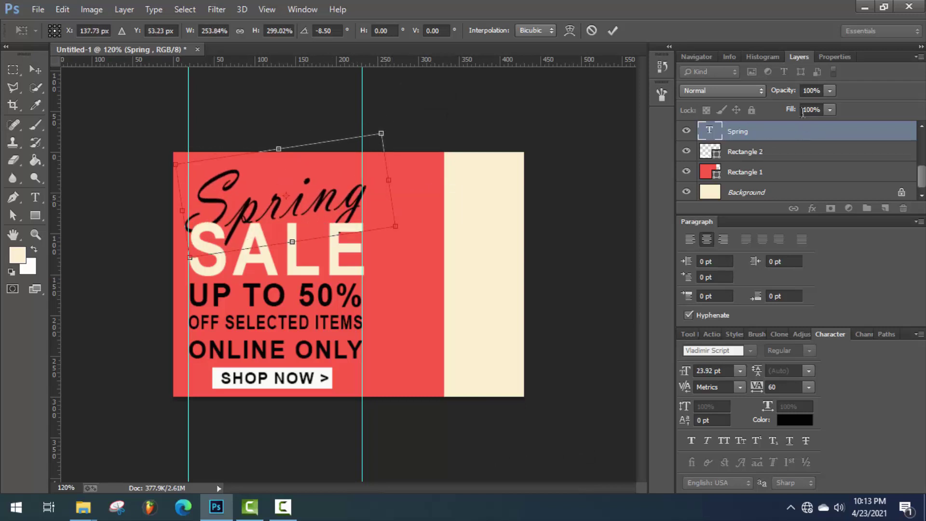
click(613, 30)
Move the "Spring" layer to the top of the stack and stretch its text to about 100% × 109%, tilted a further -4.4°
mouse_move(738, 131)
mouse_down()
mouse_move(751, 159)
mouse_move(747, 129)
mouse_up()
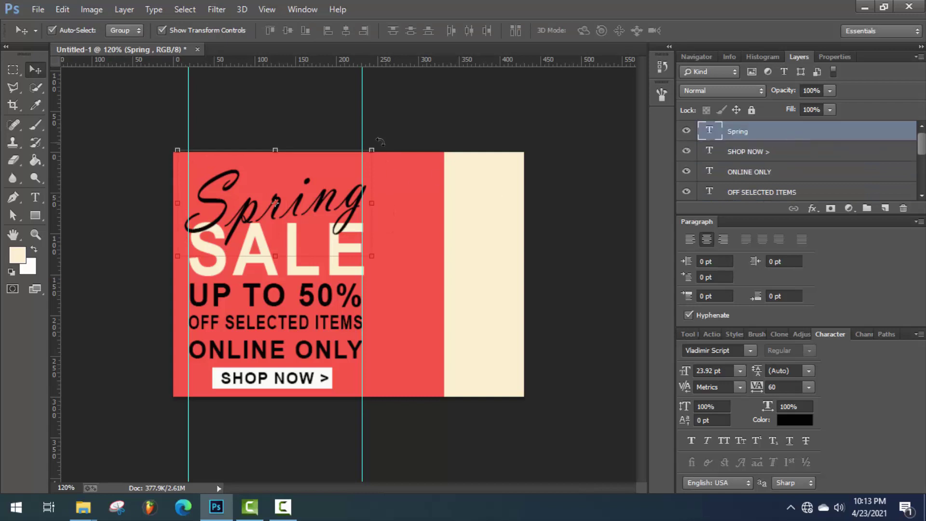
drag(372, 150, 444, 109)
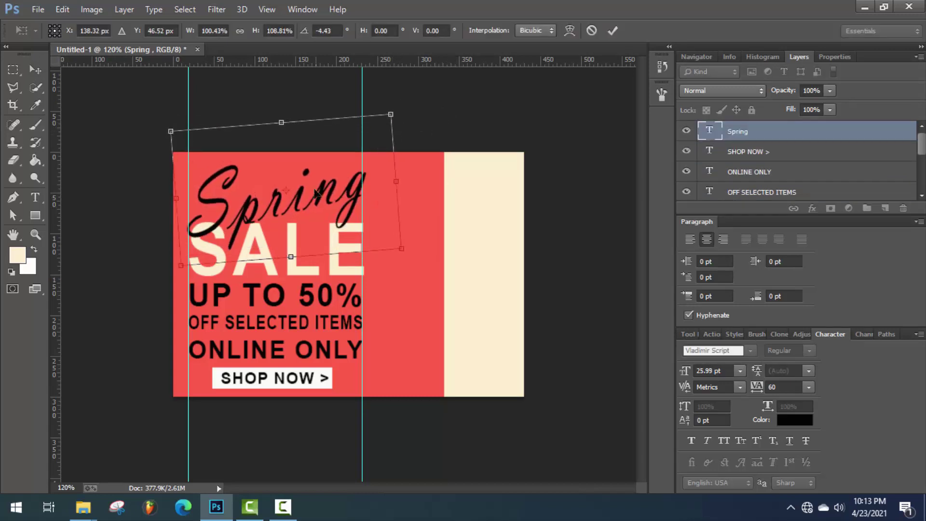
drag(317, 186, 331, 188)
click(612, 31)
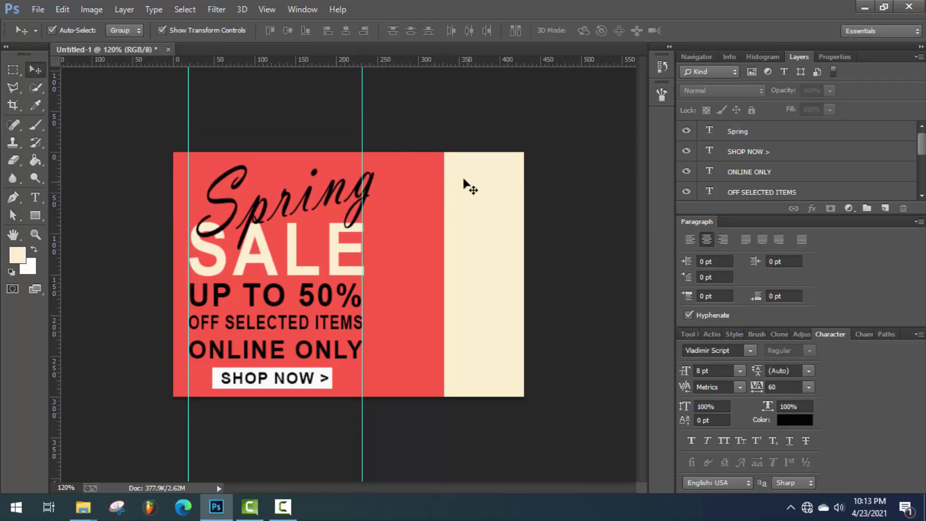
Rotate the "Spring" text about 3.6° clockwise and nudge it up and left by a few pixels
key(ctrl+t)
drag(396, 125, 384, 143)
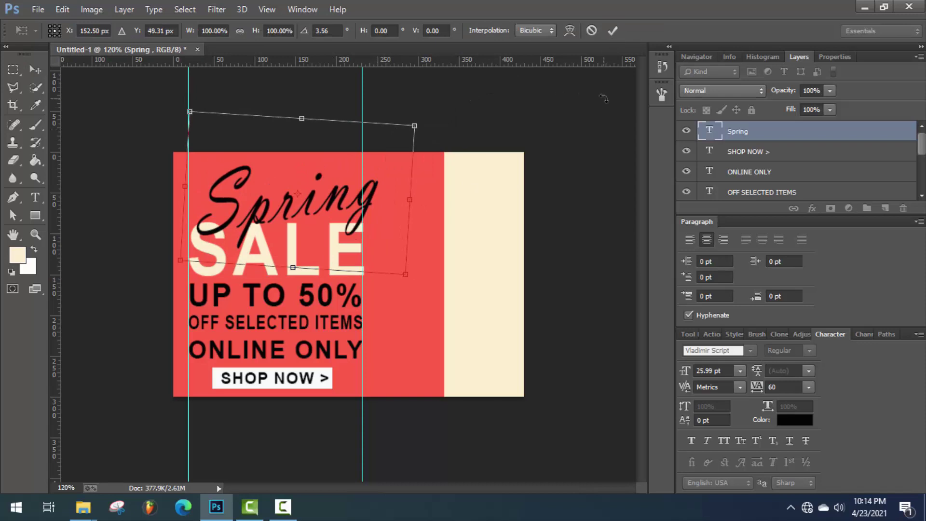
key(Up)
key(Up)
key(Up)
key(Left)
click(613, 31)
scroll(405, 178, down, 2)
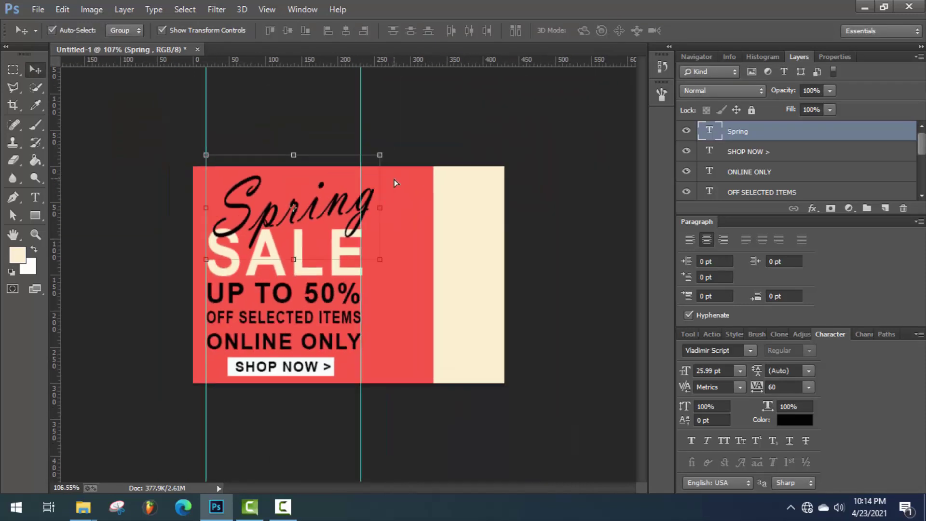
Open BANNER 4.png from the Desktop and bring its cut-out woman with shopping bags into the banner, over the cream edge
click(40, 10)
click(49, 50)
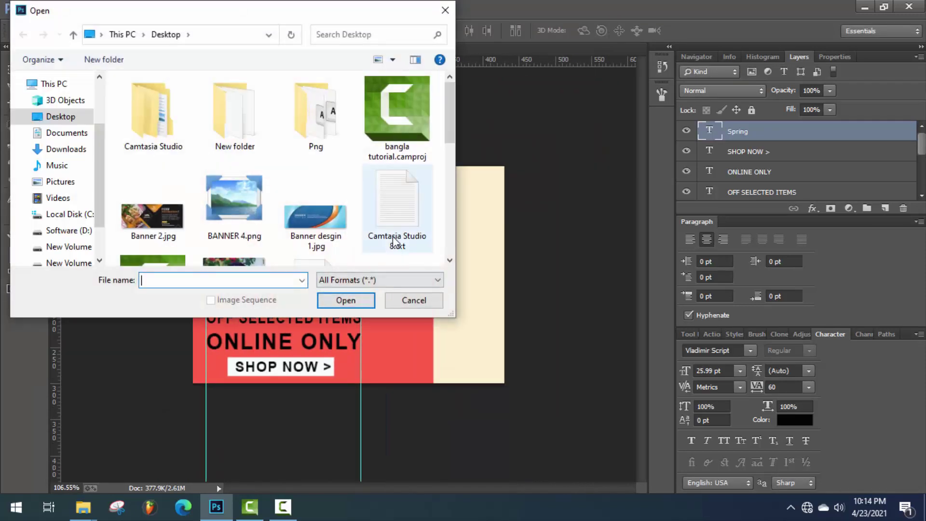
drag(447, 115, 462, 183)
scroll(309, 144, up, 2)
double_click(240, 99)
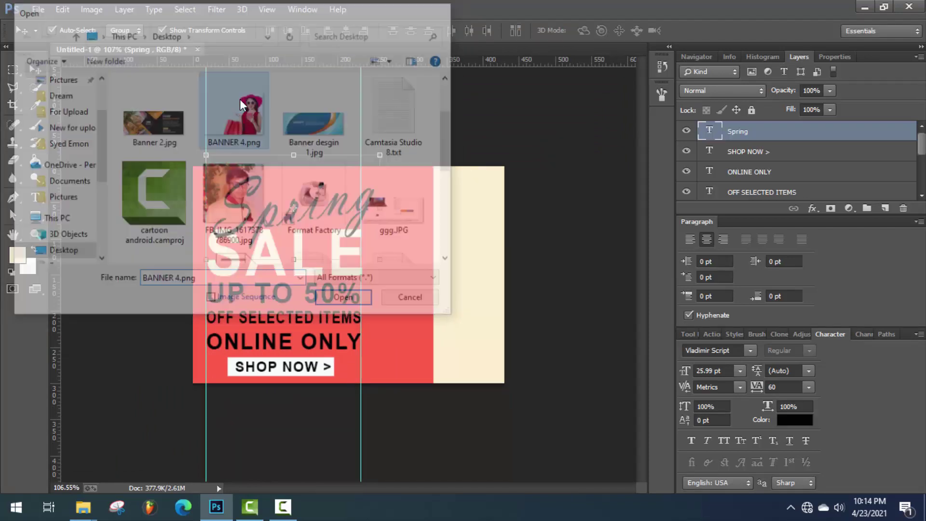
drag(288, 167, 446, 249)
click(349, 63)
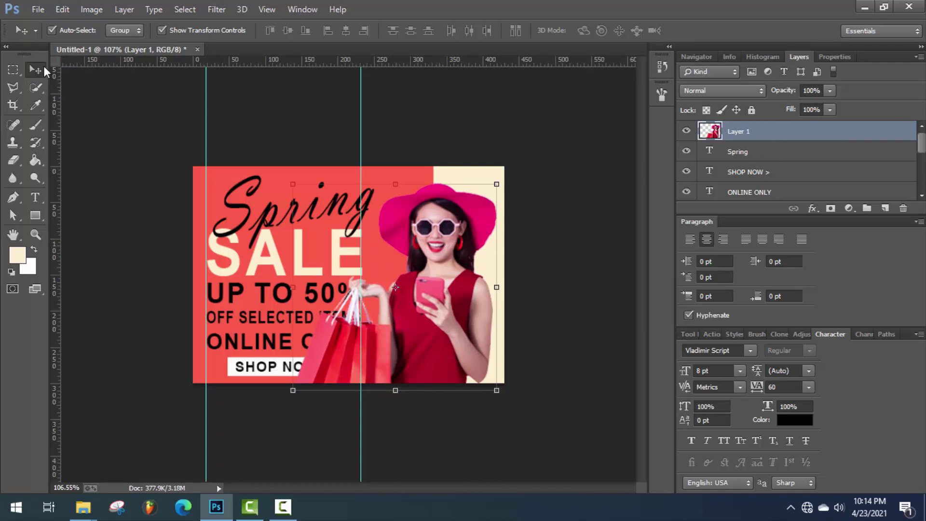
Move the woman's image layer below the text layers and Rectangle 2, directly above Rectangle 1
drag(760, 134, 765, 174)
drag(919, 143, 919, 149)
drag(819, 139, 836, 189)
drag(921, 156, 920, 162)
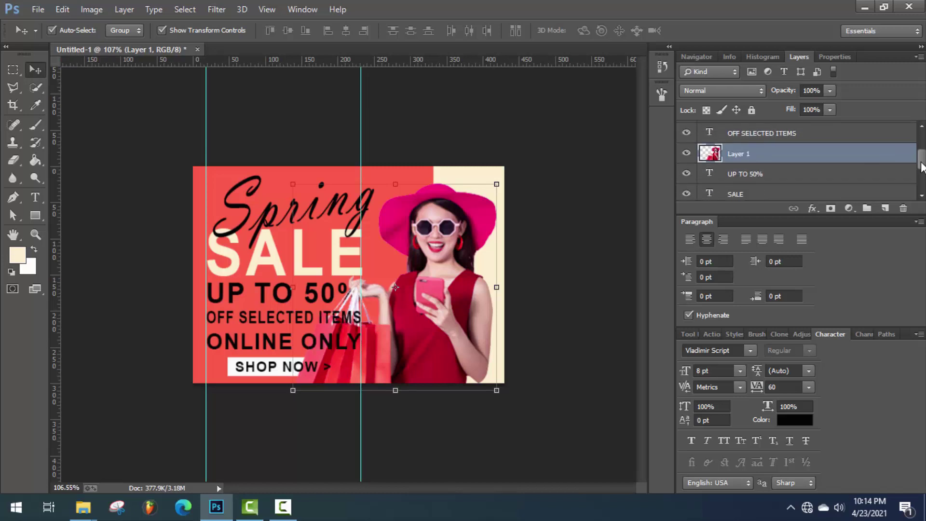
drag(815, 160, 815, 184)
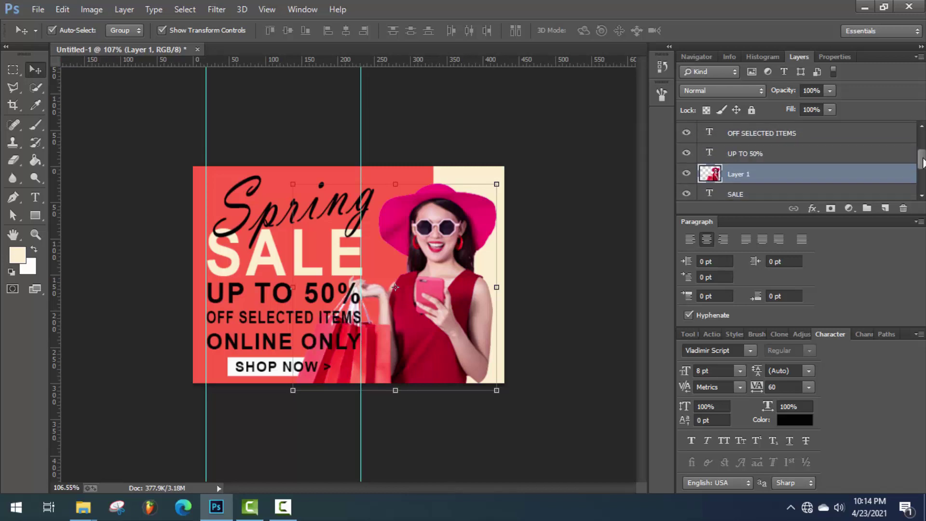
drag(922, 162, 922, 171)
drag(803, 143, 843, 177)
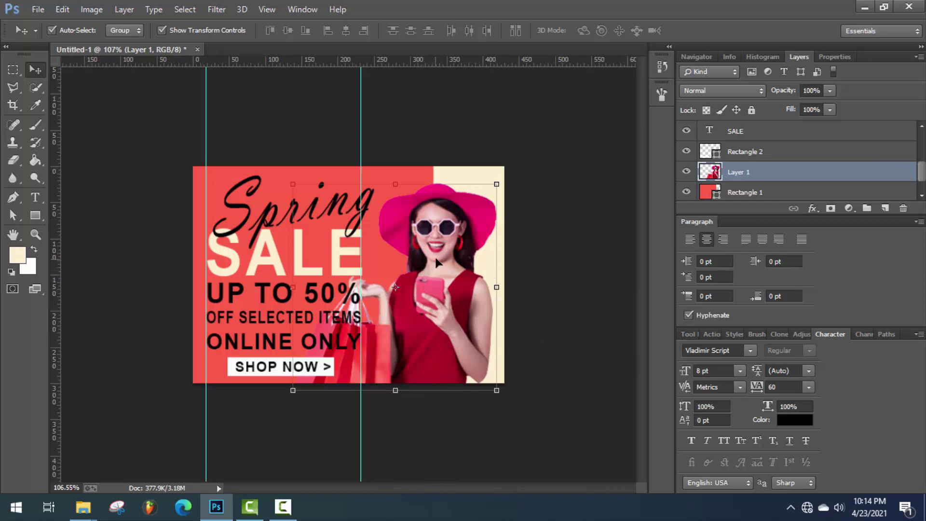
Select the layers from "SHOP NOW >" to Rectangle 2 and scale them down together to about 90%
click(580, 207)
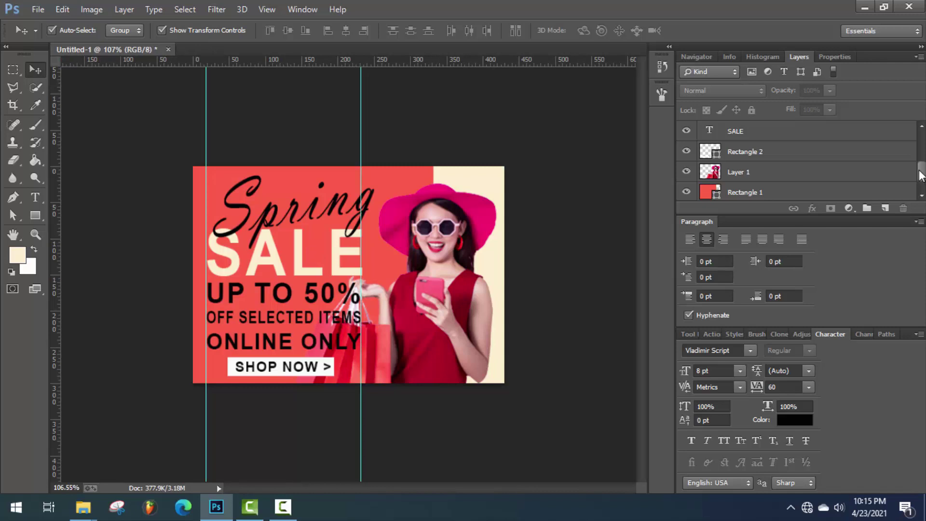
drag(922, 173, 923, 170)
click(786, 172)
shift+click(785, 136)
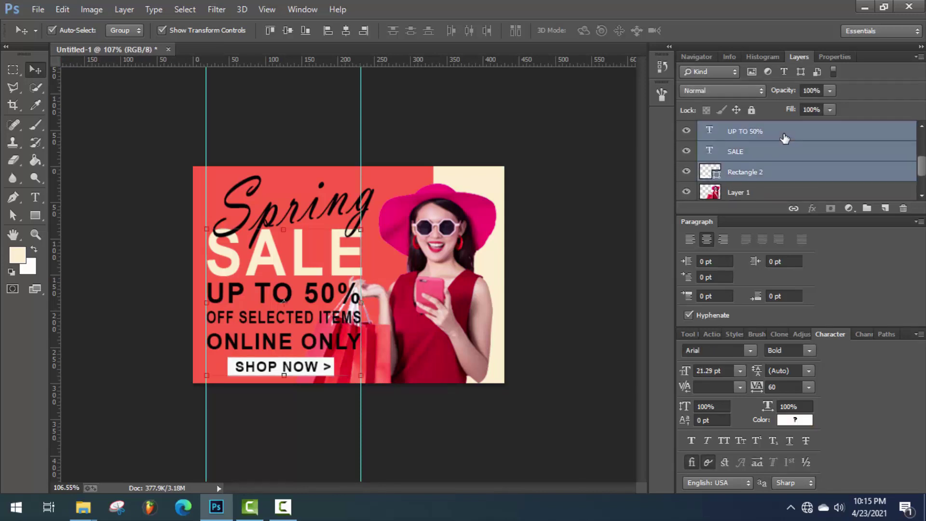
scroll(818, 177, up, 2)
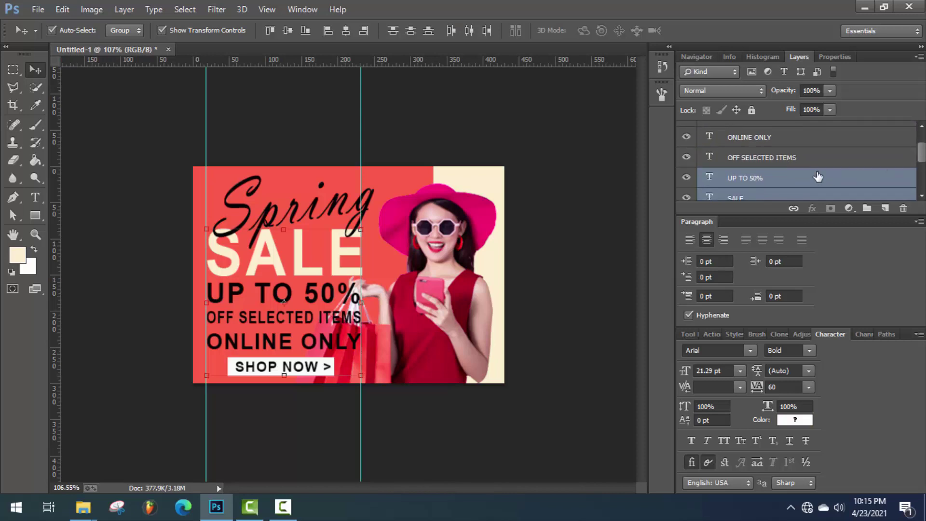
shift+click(794, 154)
shift+click(796, 139)
drag(923, 146, 924, 136)
shift+click(789, 157)
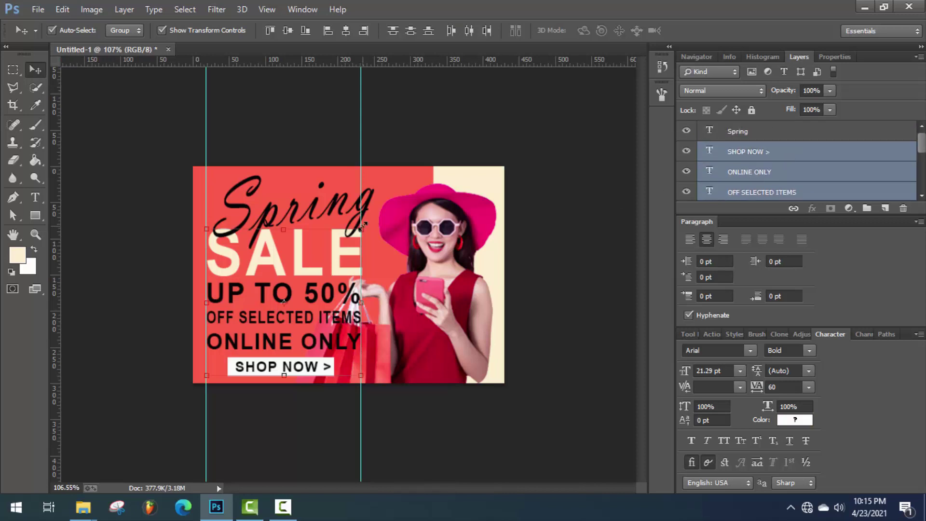
drag(361, 229, 340, 239)
key(Left)
key(Left)
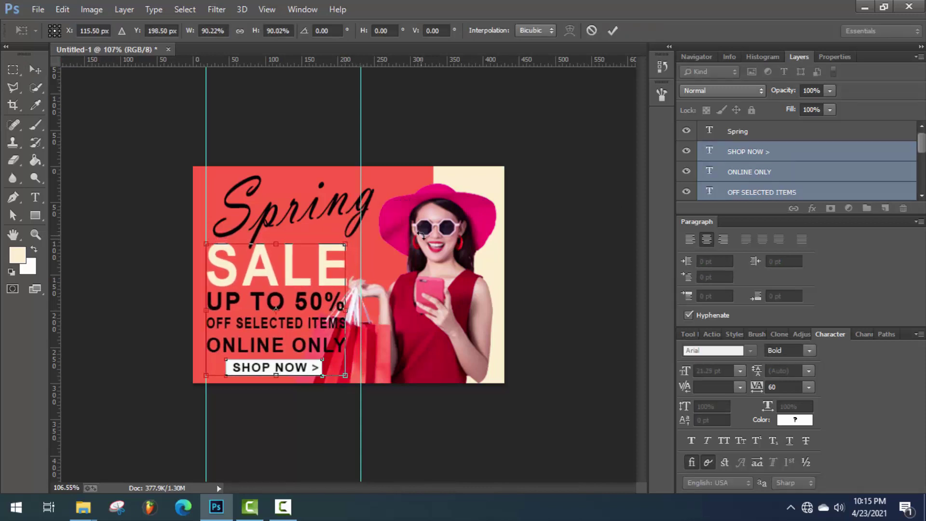
Nudge the selected text and button layers left and up by a few pixels, and adjust their scale to about 91.6% × 91%
key(Left)
key(Left)
key(Up)
key(Up)
key(Up)
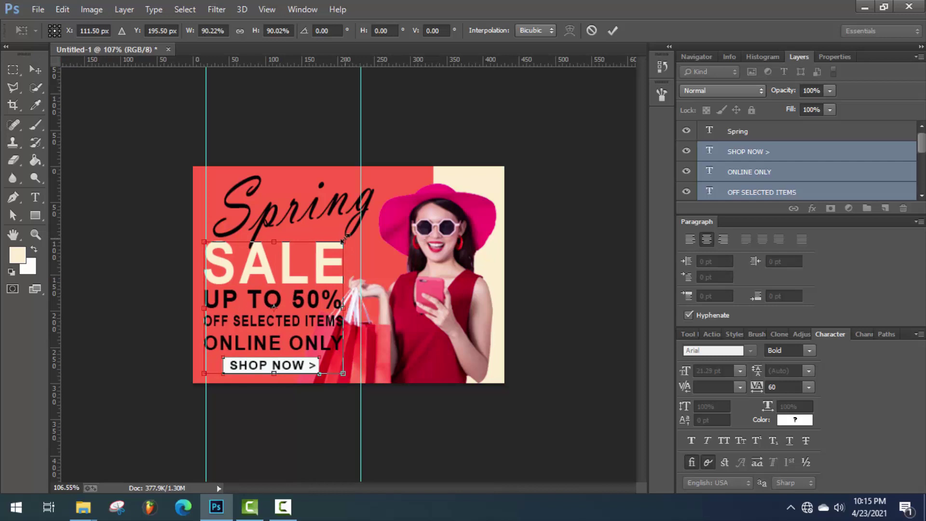
drag(345, 238, 348, 239)
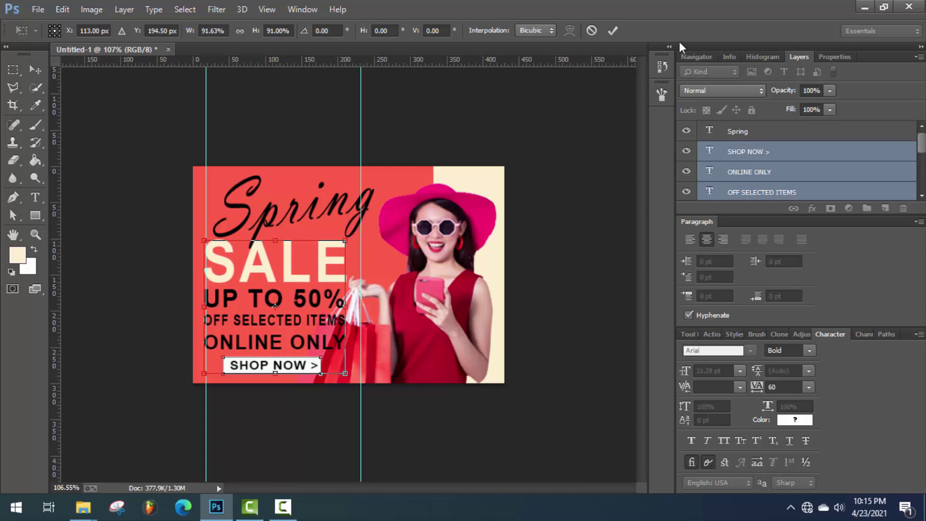
click(613, 32)
Resize the "Spring" text to about 96% × 105% and move it down and left, closer to "SALE"
click(742, 131)
click(382, 153)
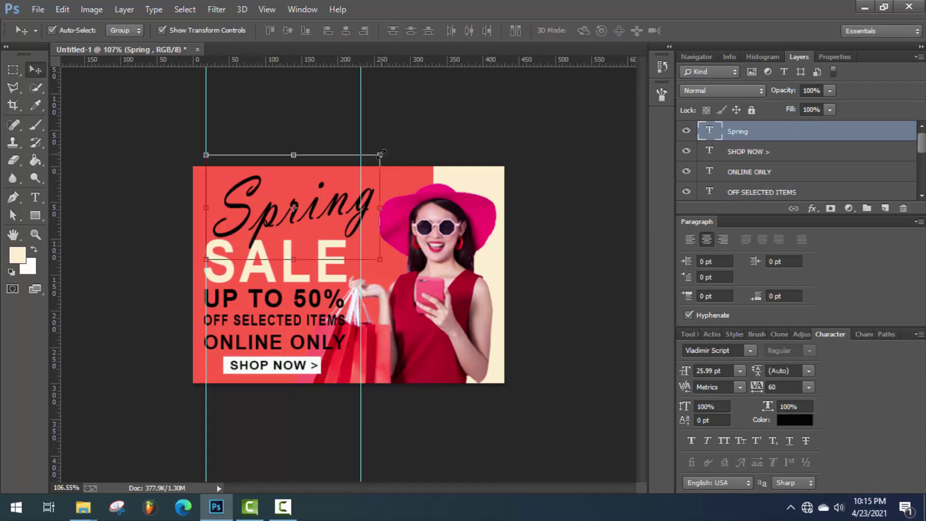
mouse_move(374, 161)
mouse_down()
mouse_move(367, 170)
mouse_move(382, 150)
mouse_move(373, 155)
mouse_up()
drag(378, 215, 327, 219)
drag(375, 155, 387, 142)
drag(345, 207, 340, 206)
mouse_move(293, 142)
mouse_down()
mouse_move(295, 131)
mouse_move(296, 142)
mouse_up()
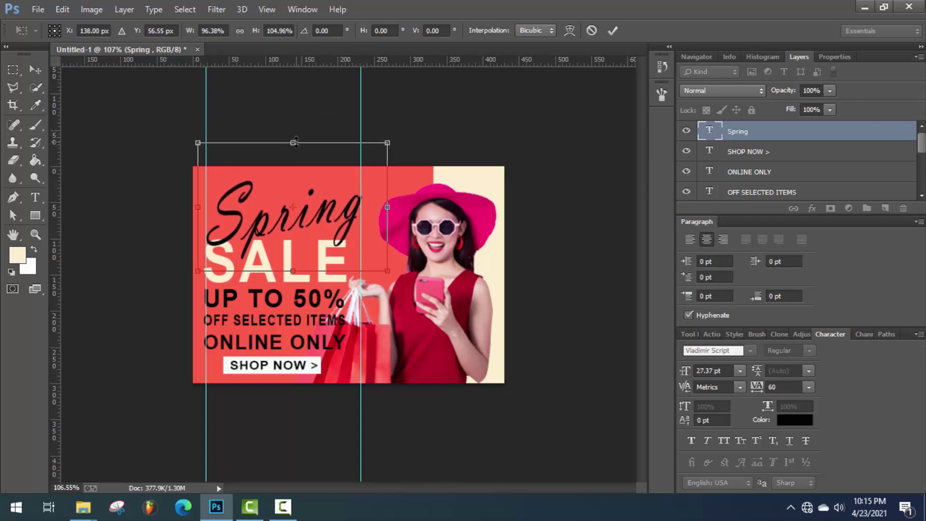
Tilt the "Spring" text about -1.7° and nudge it left and up by a few pixels
drag(455, 168, 449, 131)
key(Left)
key(Left)
key(Left)
key(Left)
key(Left)
key(Left)
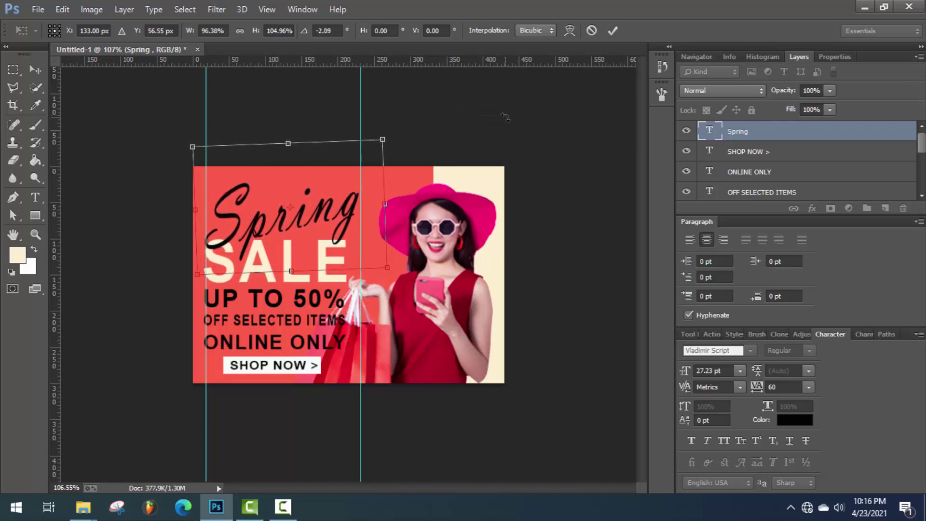
key(Up)
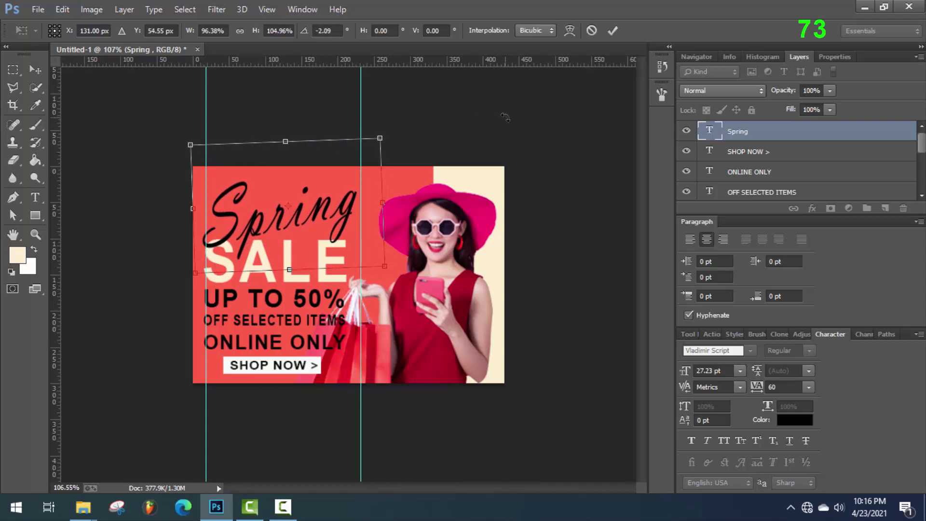
drag(505, 117, 512, 115)
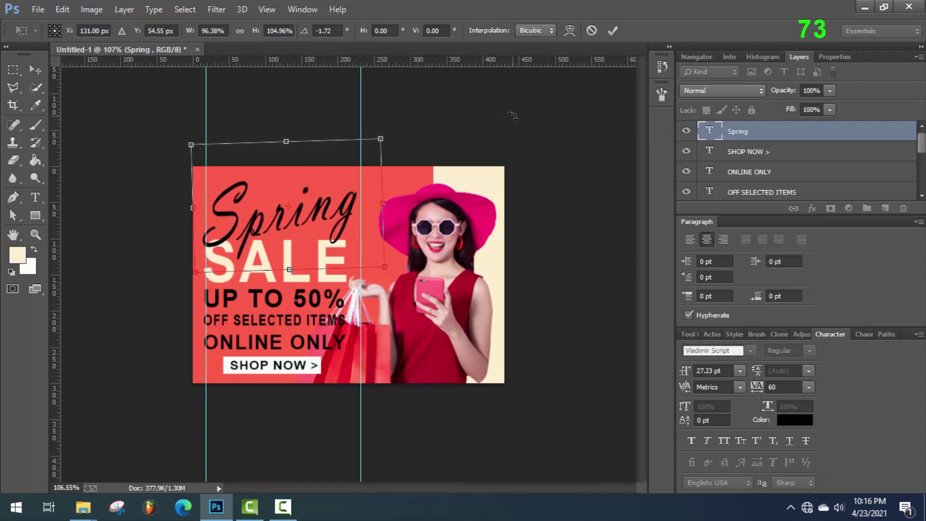
click(613, 30)
Rotate the "Spring" text about 1.6° clockwise
key(ctrl+minus)
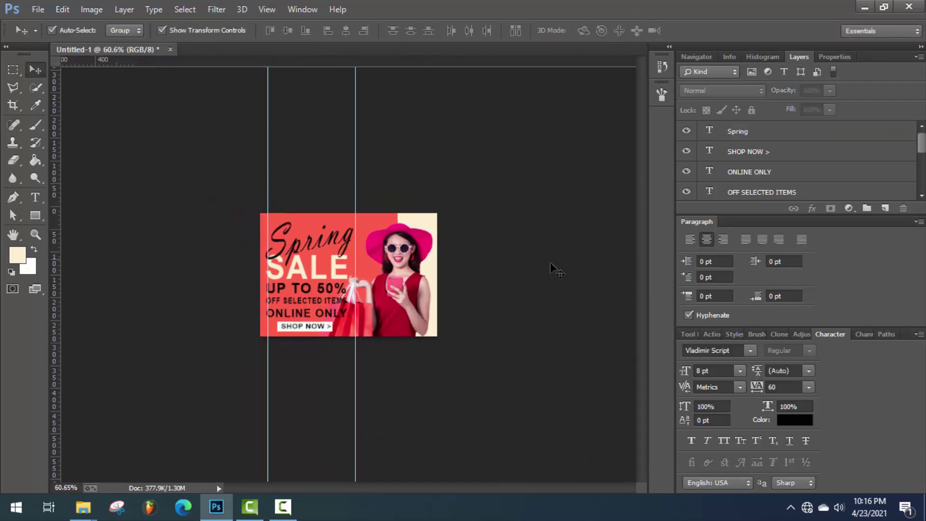
scroll(551, 264, down, 3)
scroll(540, 248, up, 7)
click(297, 216)
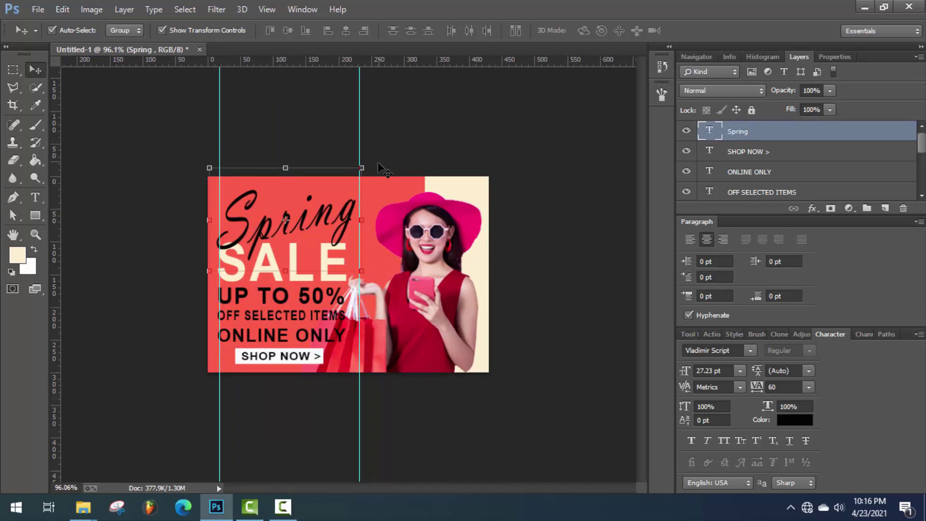
drag(372, 164, 425, 128)
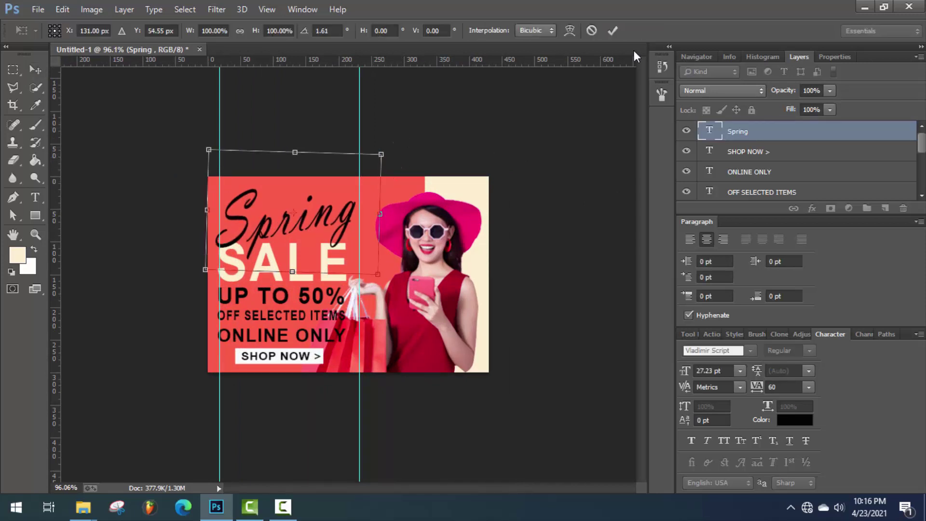
click(613, 31)
click(554, 202)
scroll(539, 244, down, 3)
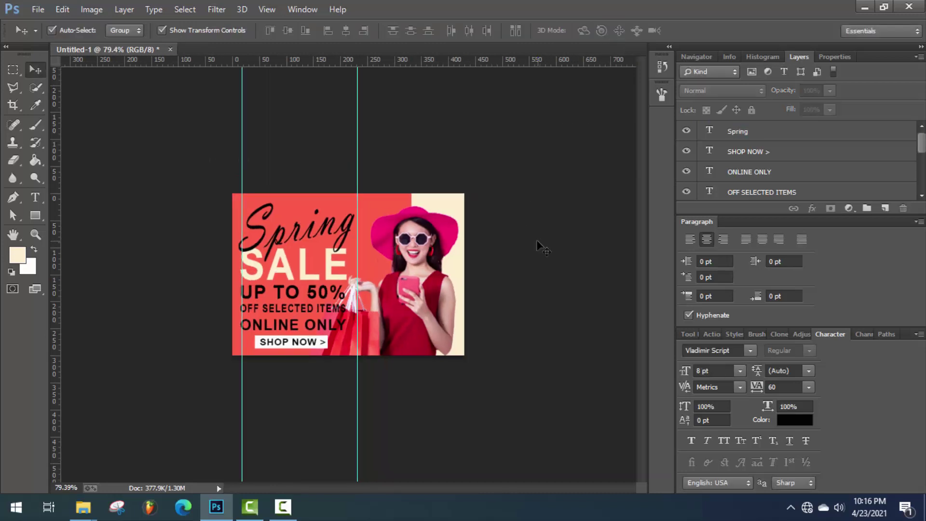
Remove both vertical guides from the banner
drag(252, 172, 48, 194)
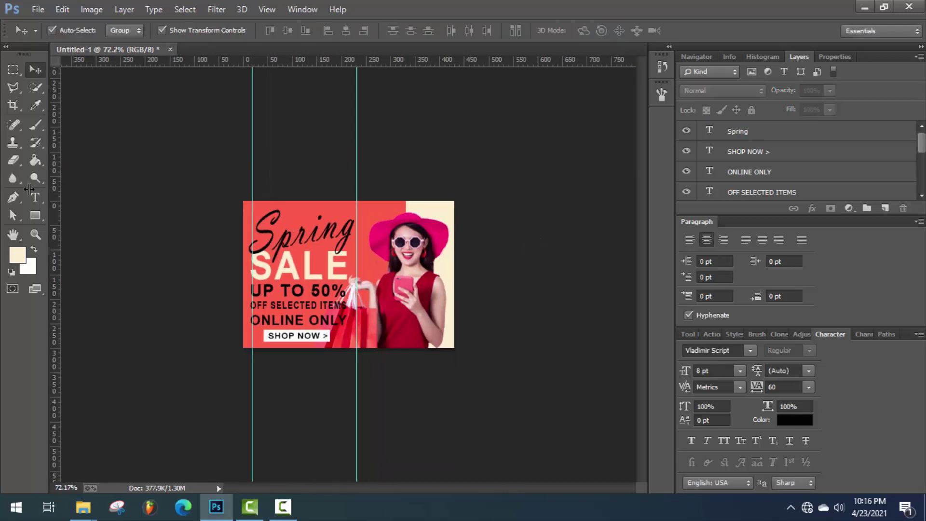
drag(356, 170, 2, 213)
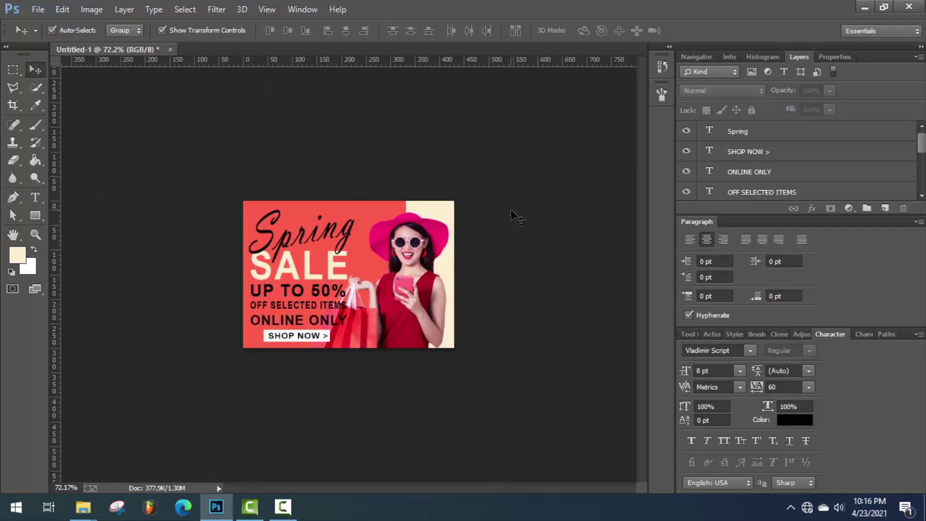
scroll(517, 214, up, 4)
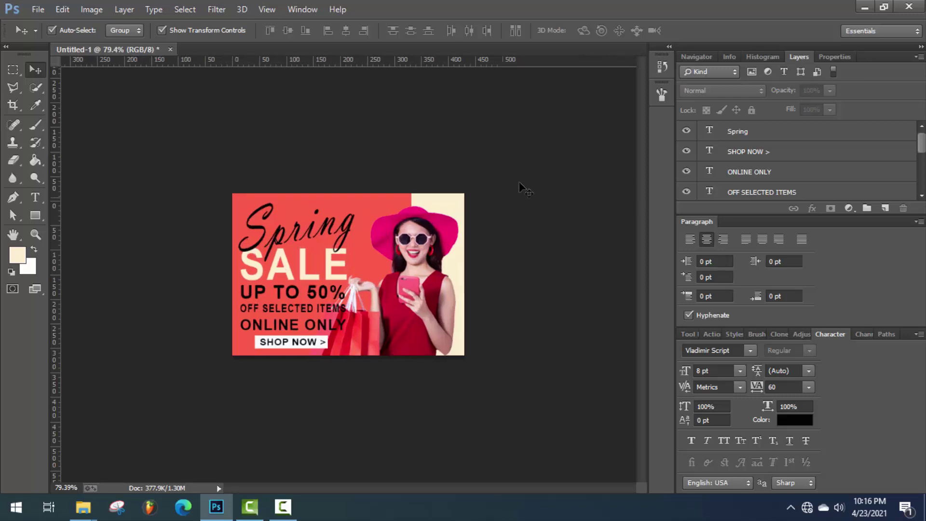
Save the banner to the Desktop as the JPEG file Untitled-1.jpg and leave the editor to view the saved image
click(36, 10)
click(81, 131)
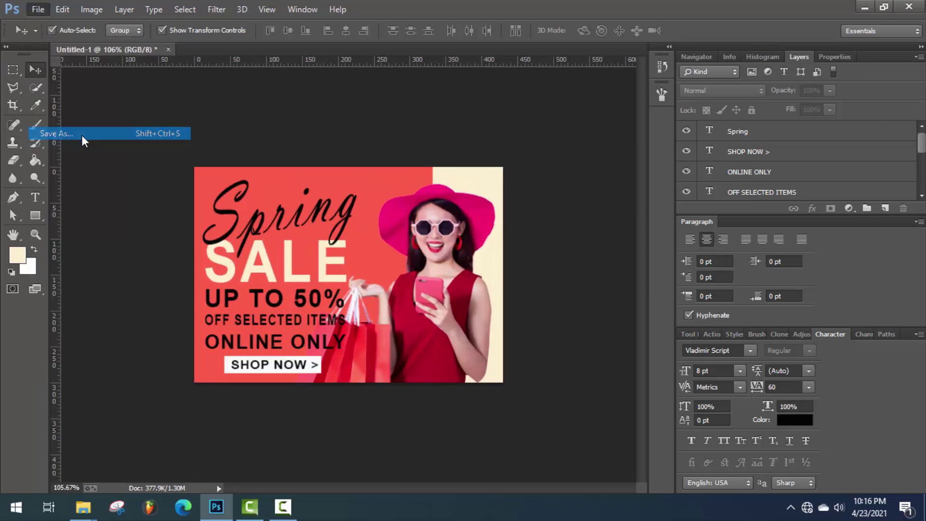
click(193, 271)
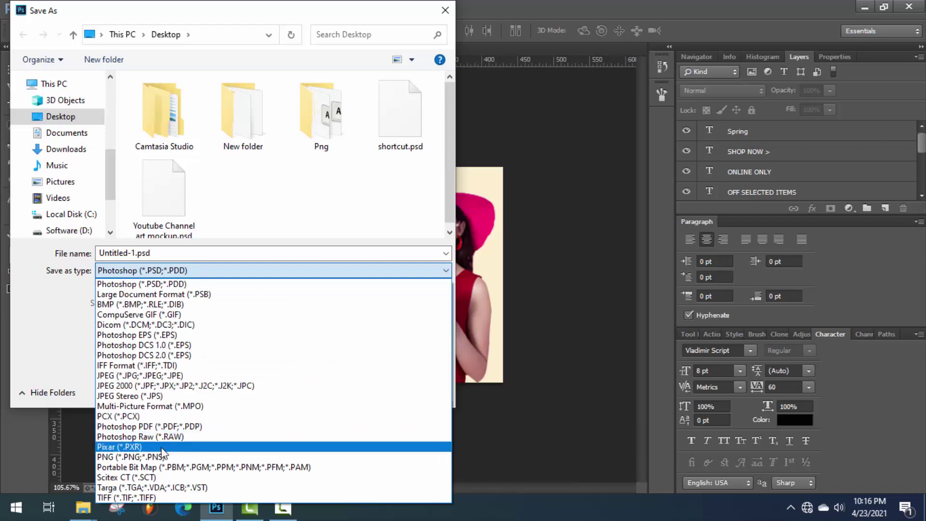
click(172, 376)
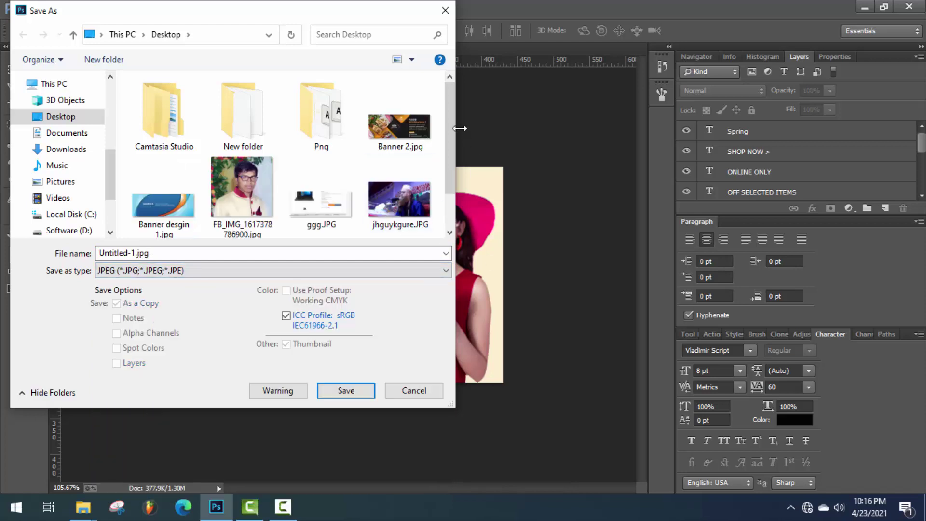
scroll(448, 144, down, 1)
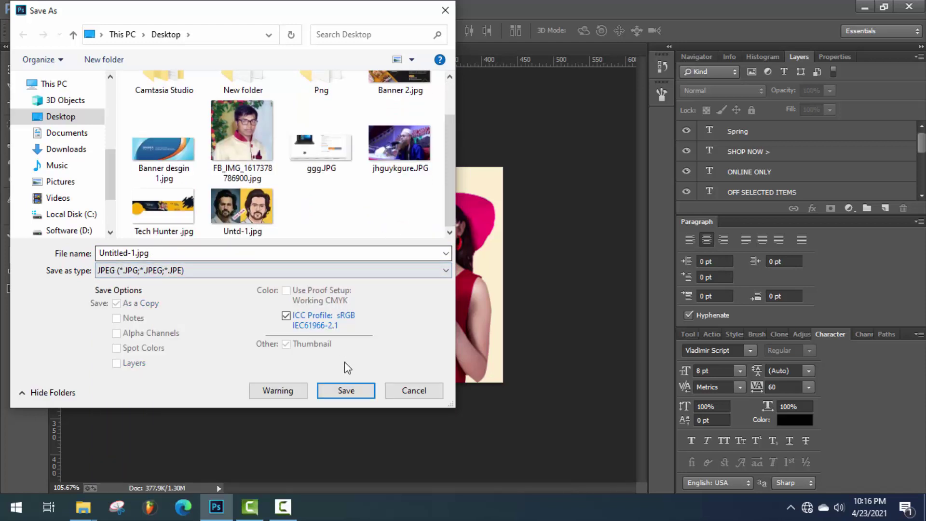
click(359, 389)
key(Return)
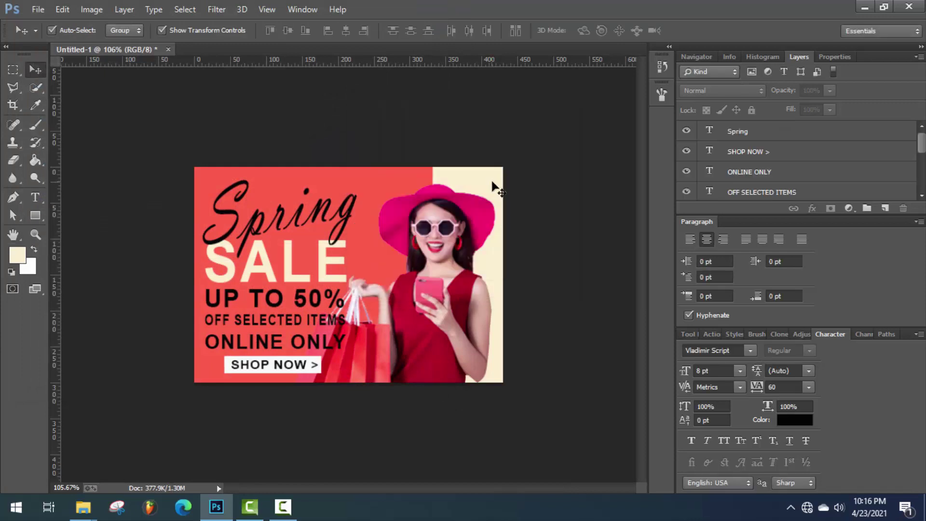
click(864, 8)
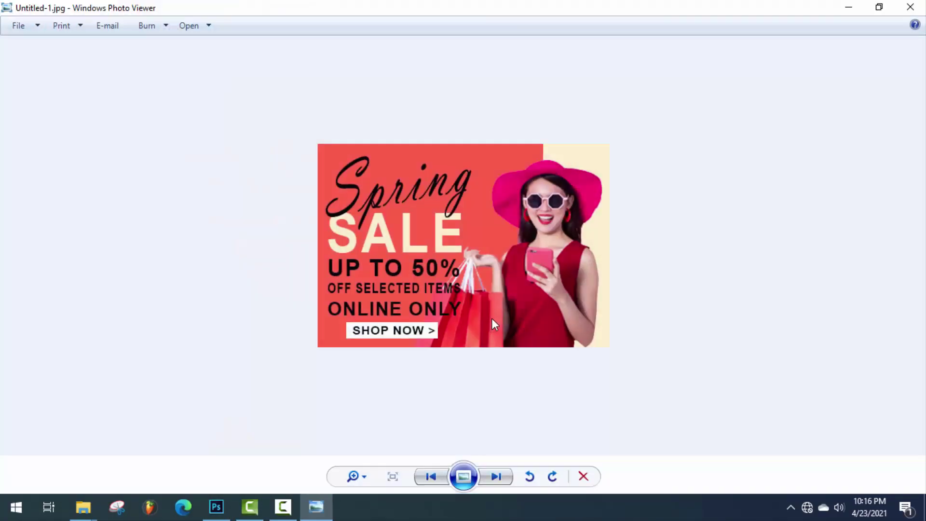